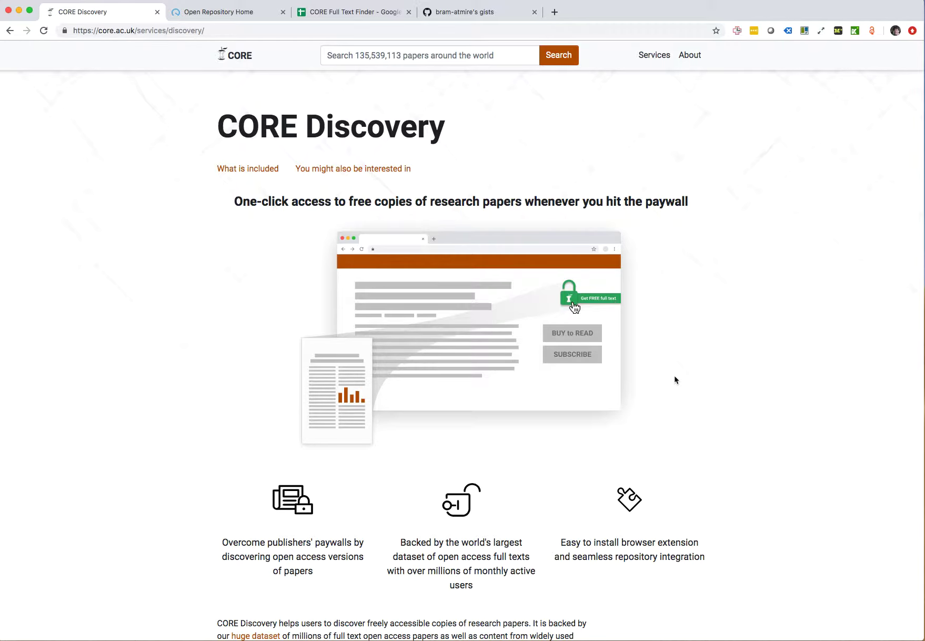
# Switch to the Open Repository demo site and open the Test Collection in the Atmire community
pyautogui.click(207, 18)
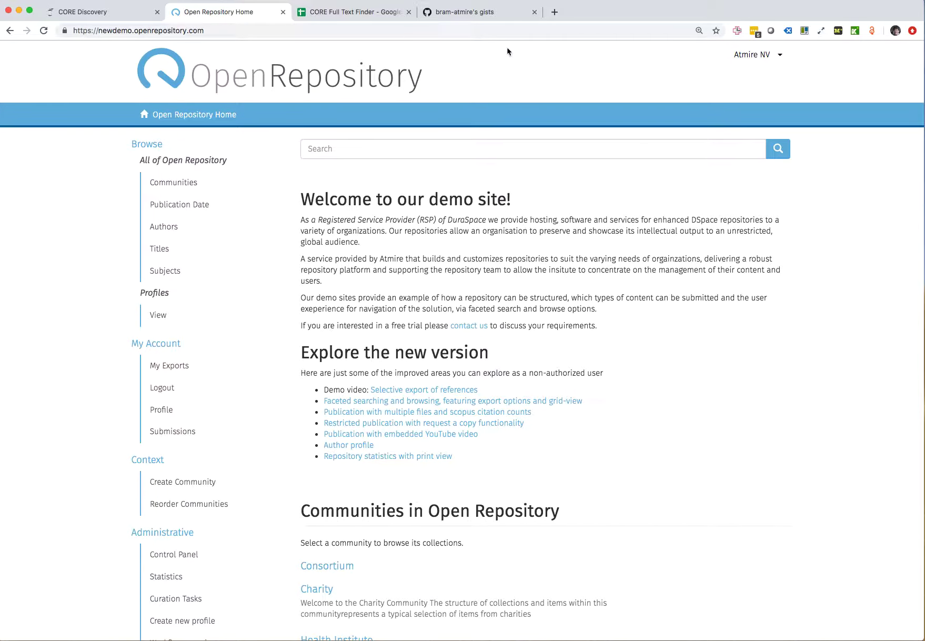
pyautogui.click(485, 32)
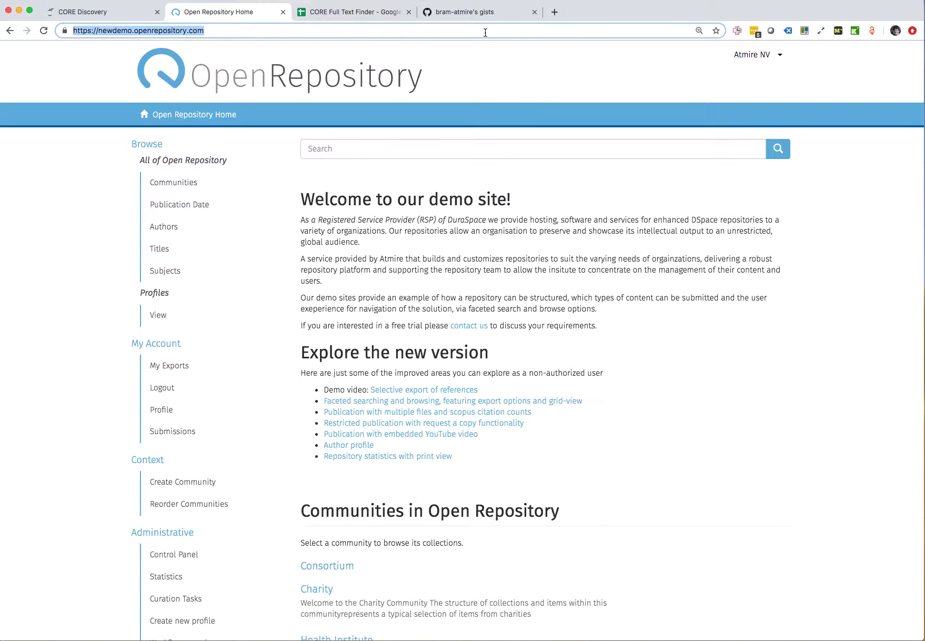
pyautogui.click(485, 32)
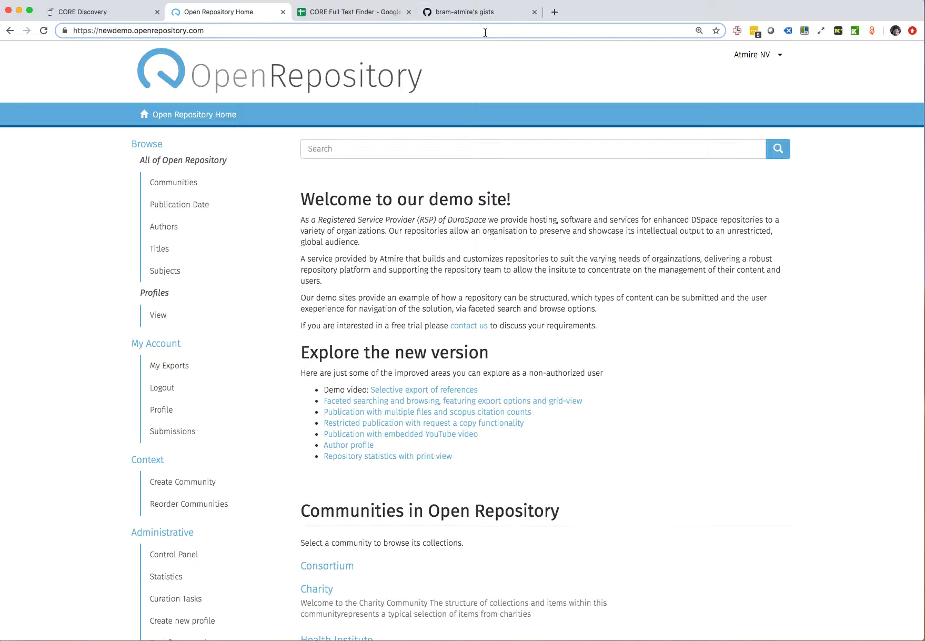
pyautogui.press('Return')
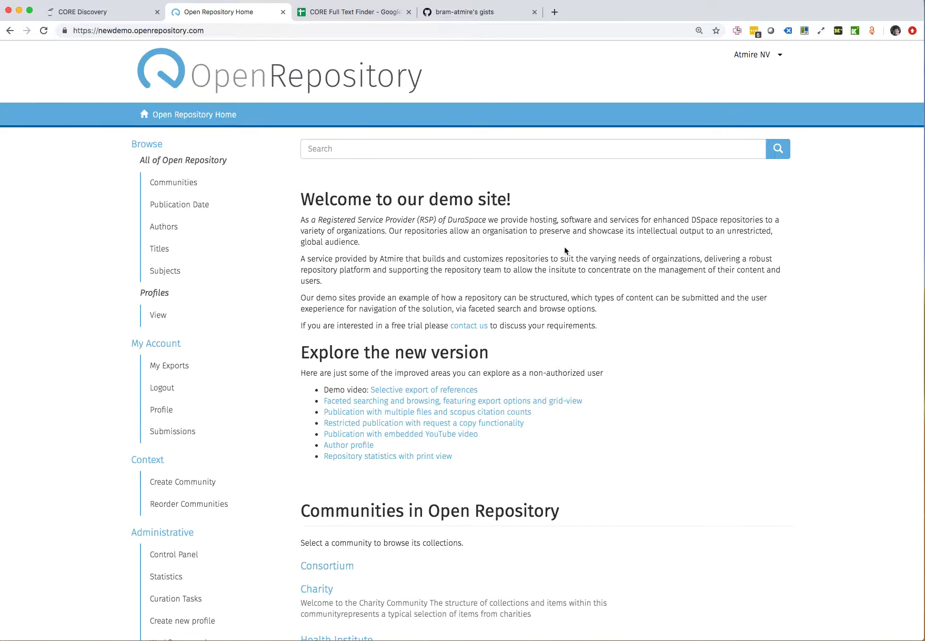
pyautogui.click(176, 182)
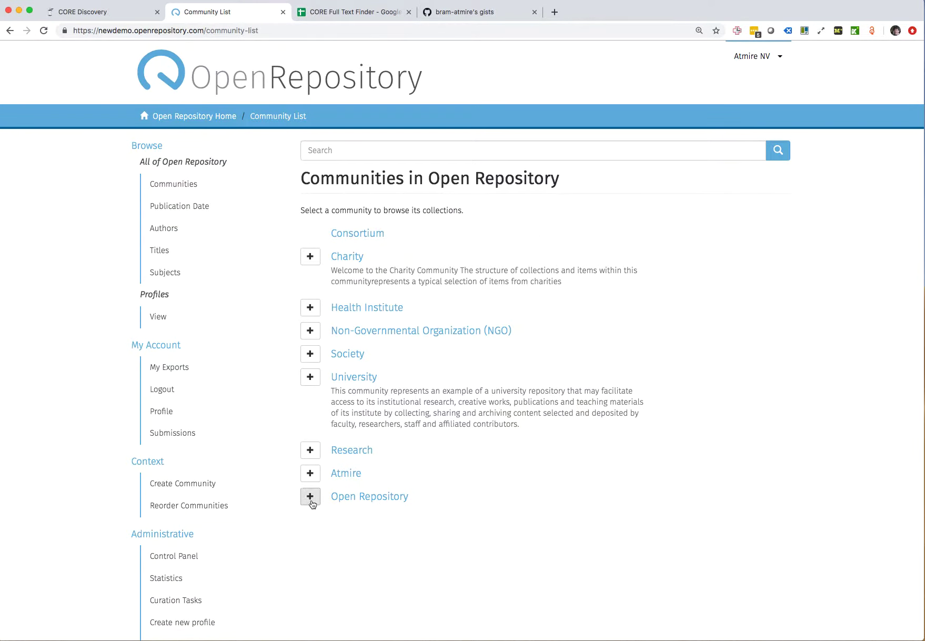
pyautogui.click(311, 497)
pyautogui.click(310, 473)
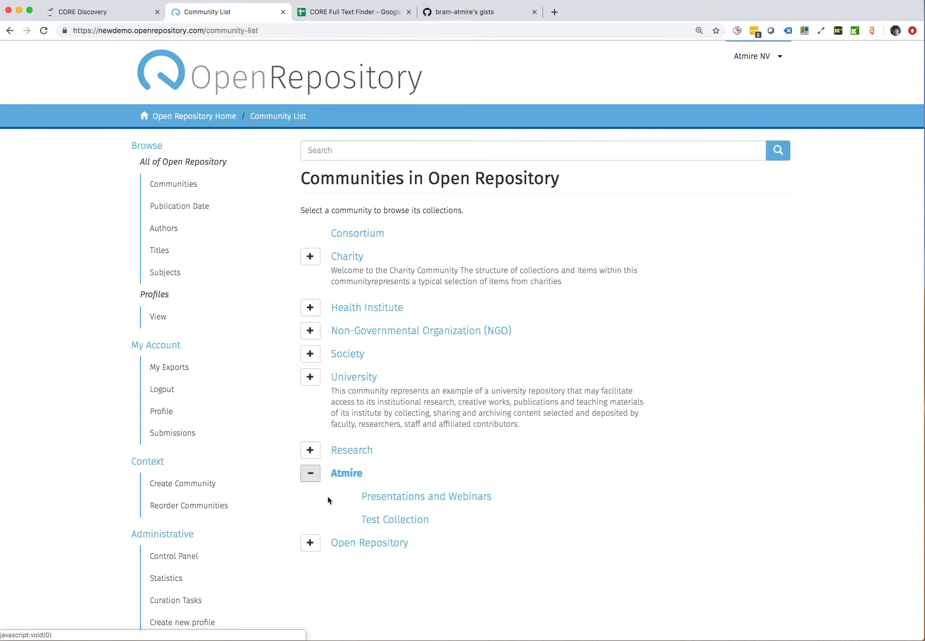
pyautogui.click(390, 517)
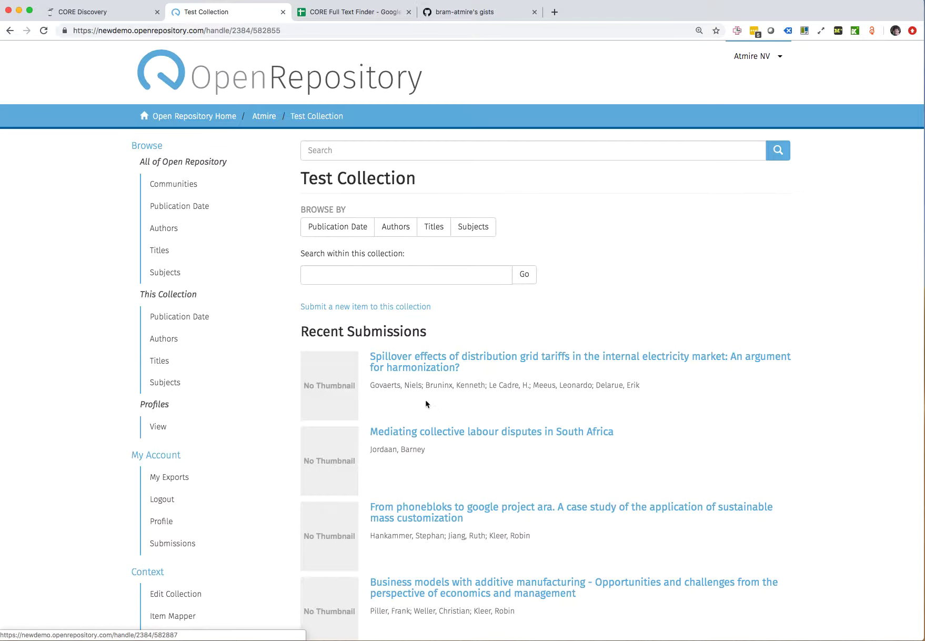
# Search within the Test Collection for "dc.identifier.doi:[* TO *] AND -fulltext:[* TO *]"
pyautogui.click(417, 279)
pyautogui.click(482, 312)
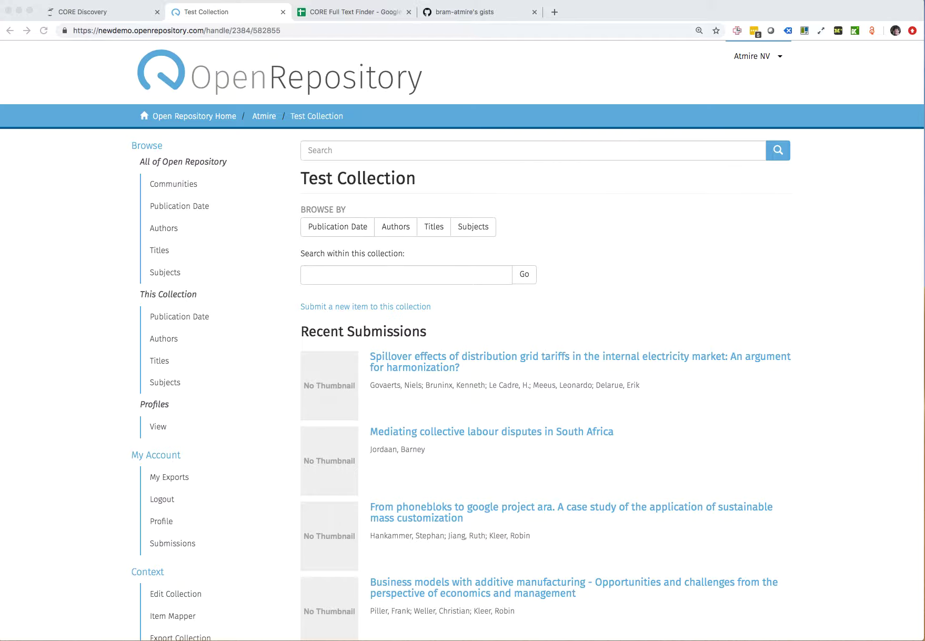
pyautogui.click(354, 278)
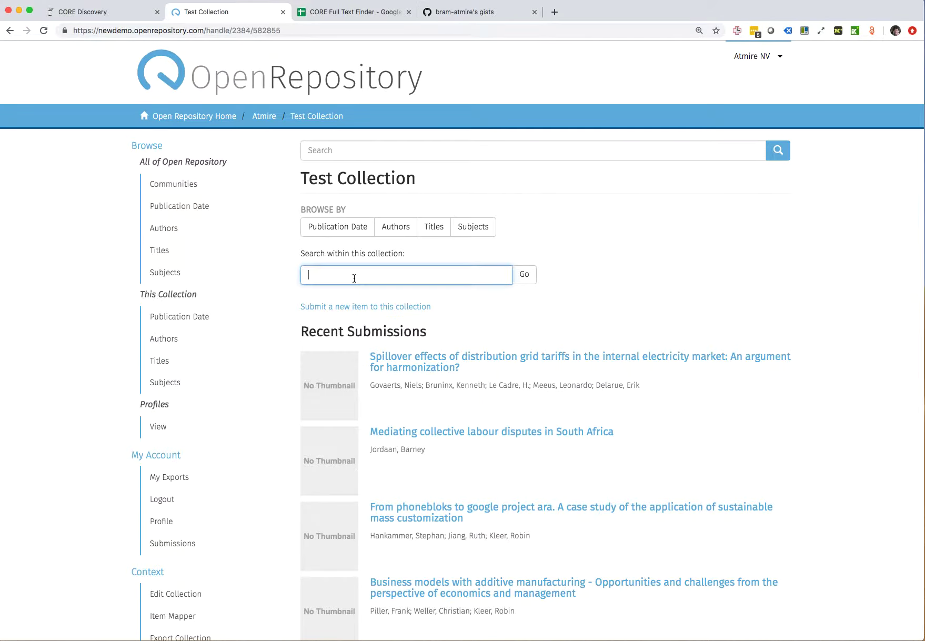
pyautogui.write('dc.identifier.doi:[* TO *] AND -fulltext:[* TO *]')
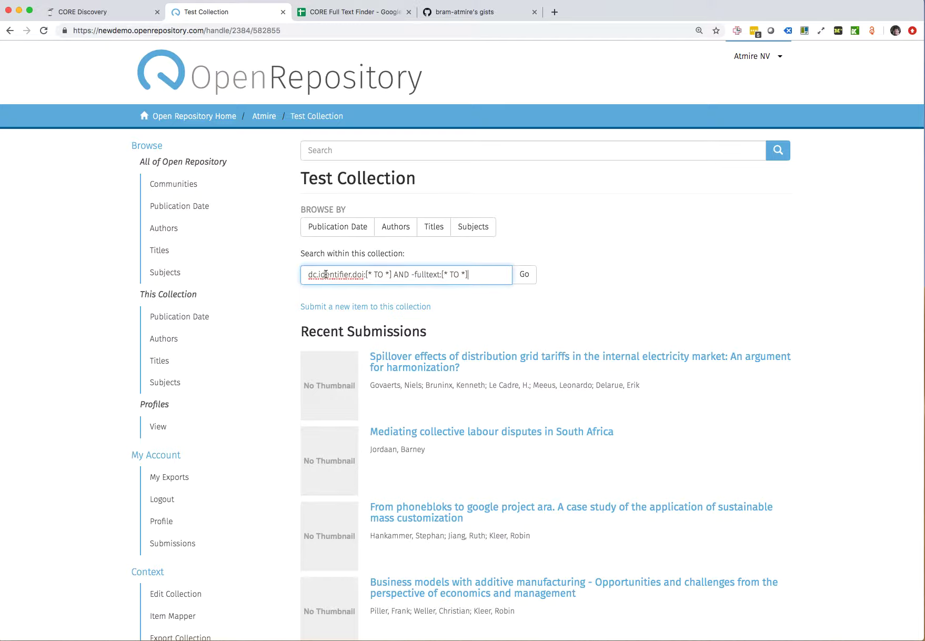
pyautogui.moveTo(309, 274); pyautogui.dragTo(393, 274)
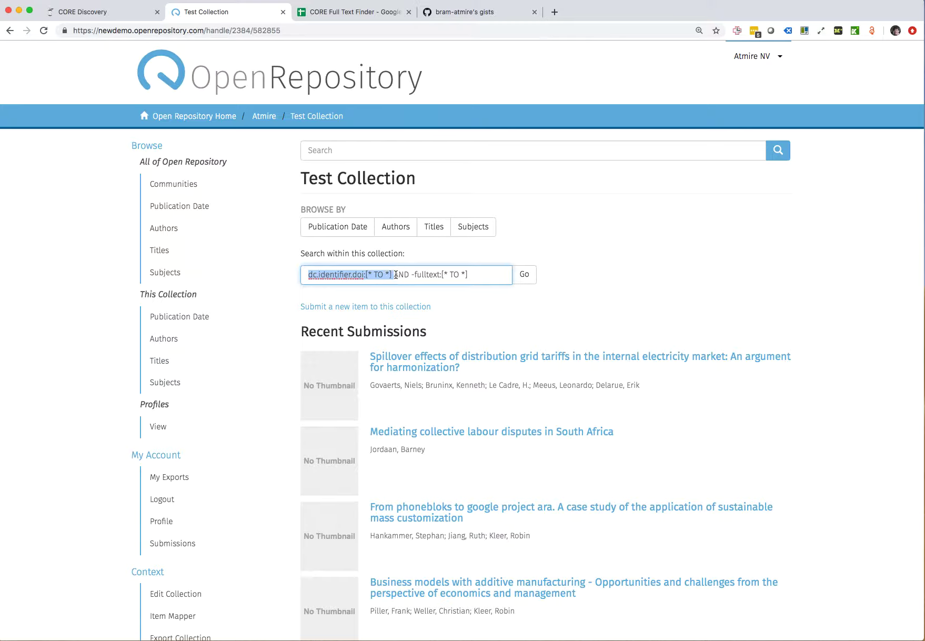
pyautogui.click(396, 277)
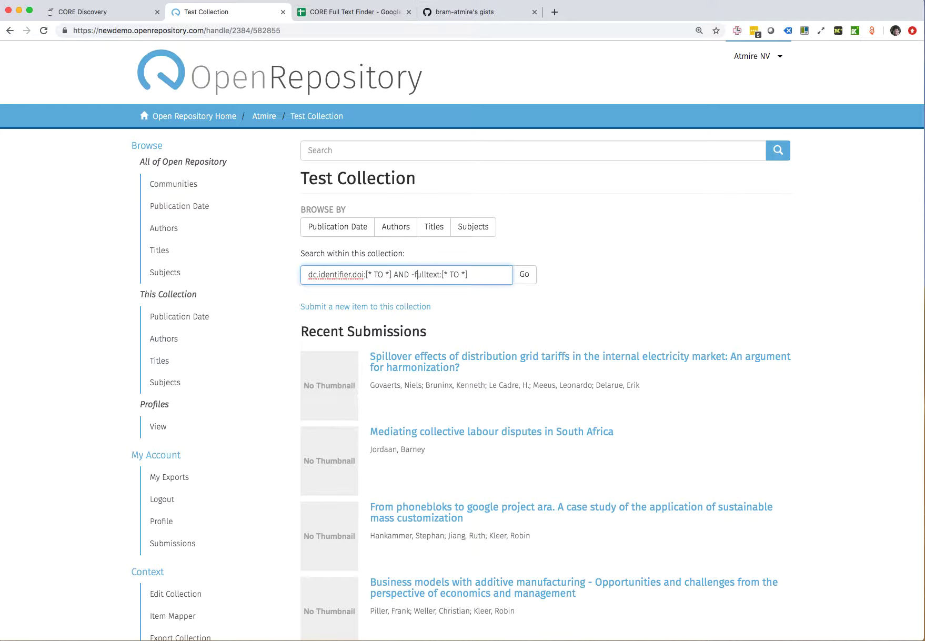
pyautogui.moveTo(414, 274); pyautogui.dragTo(468, 274)
pyautogui.click(412, 274)
pyautogui.moveTo(412, 274); pyautogui.dragTo(468, 274)
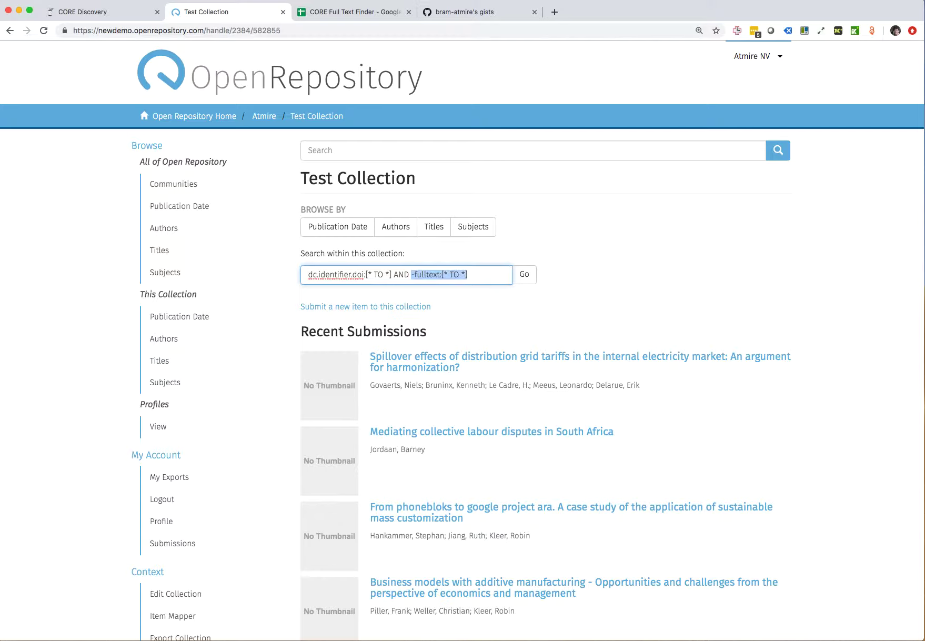
pyautogui.click(412, 275)
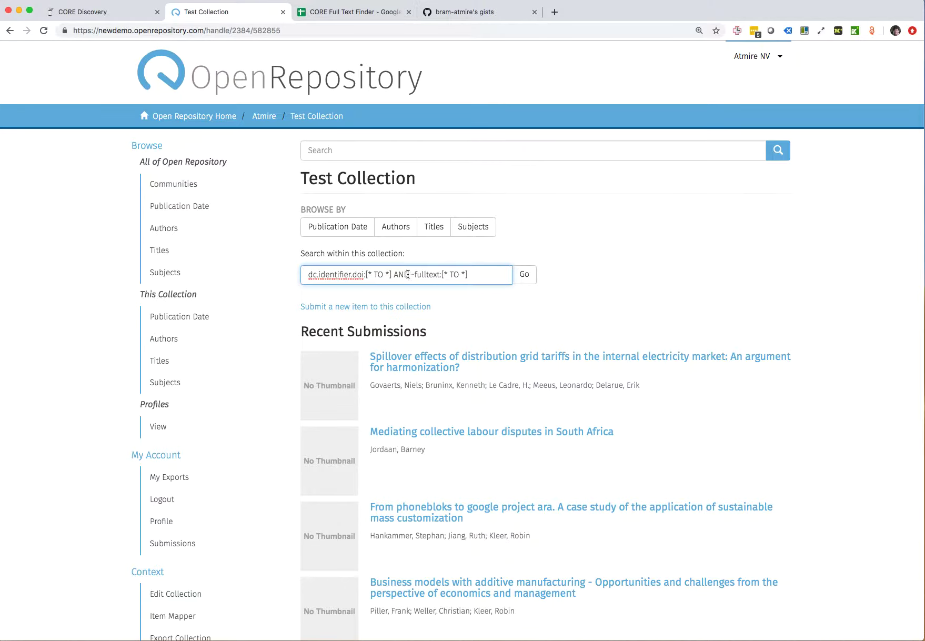
pyautogui.click(523, 276)
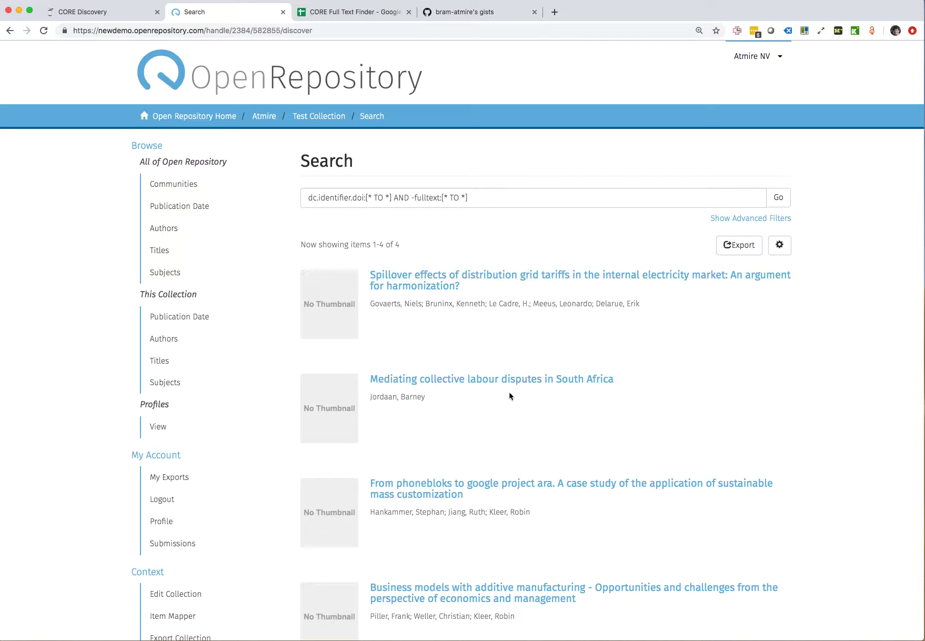
# Look through the search results and export them all as a CSV file
pyautogui.scroll(-3, 511, 395)
pyautogui.scroll(3, 521, 393)
pyautogui.scroll(-2, 551, 448)
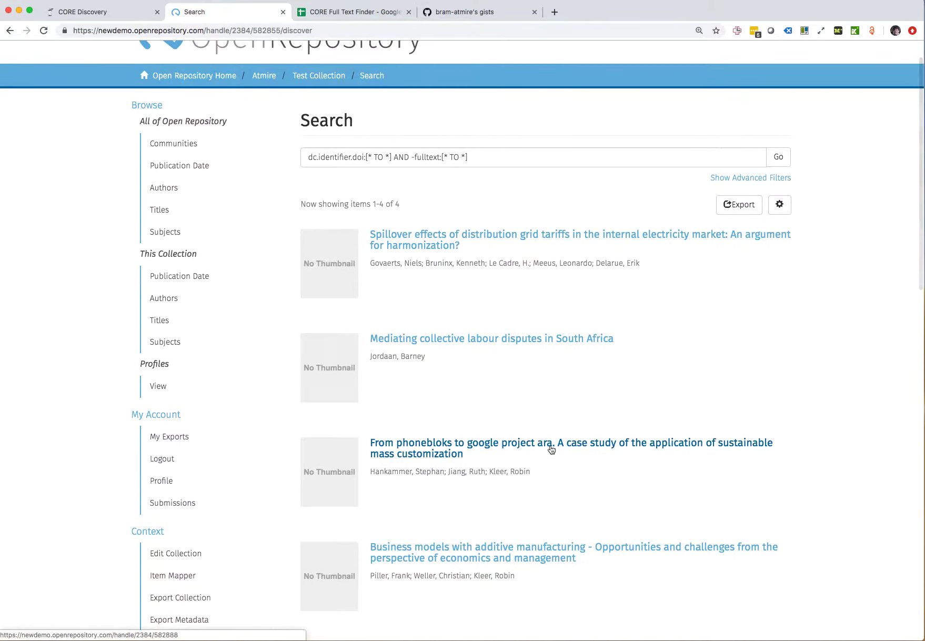
pyautogui.scroll(2, 549, 445)
pyautogui.scroll(-1, 704, 315)
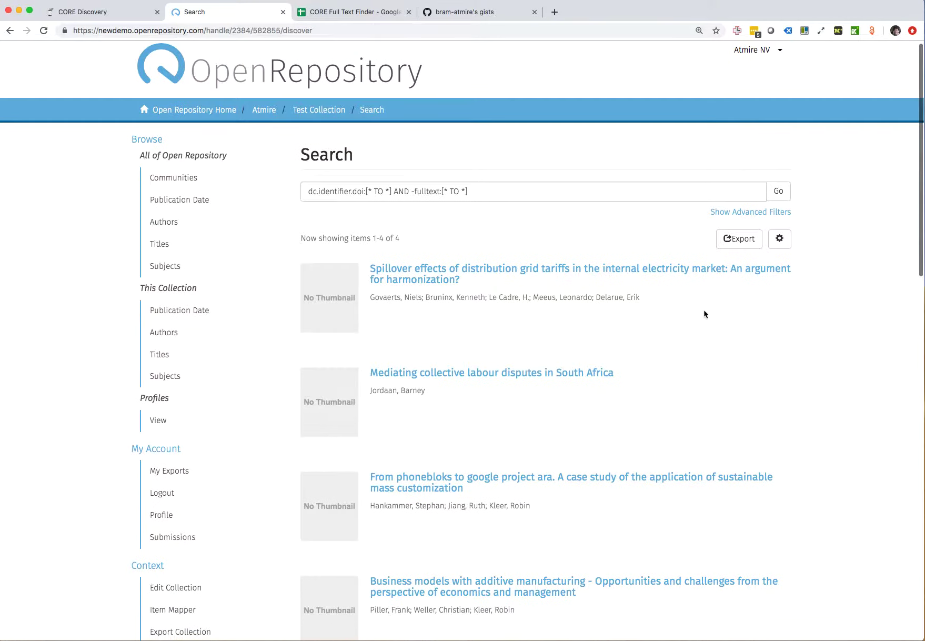
pyautogui.click(737, 247)
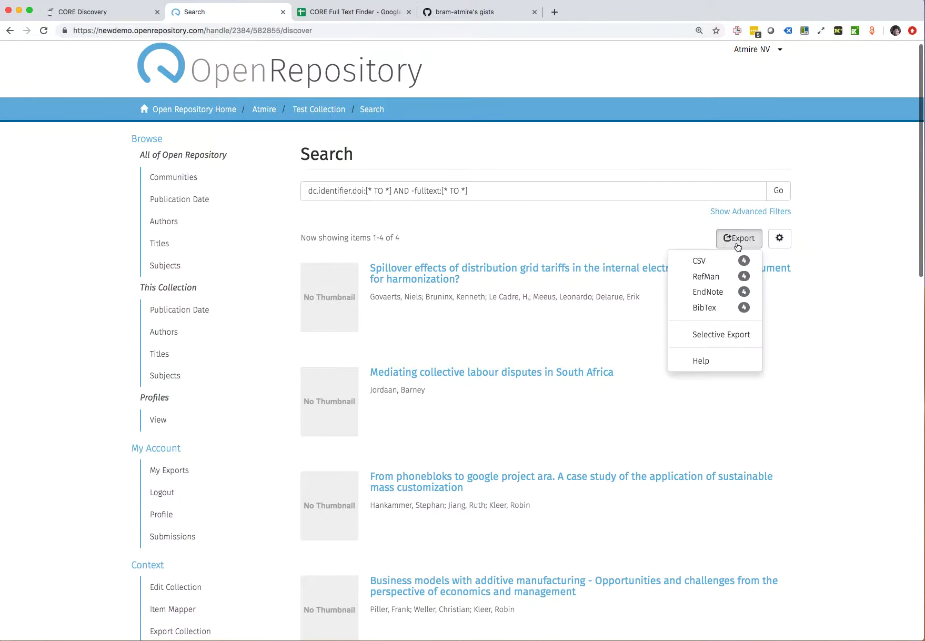
pyautogui.click(656, 233)
pyautogui.click(736, 238)
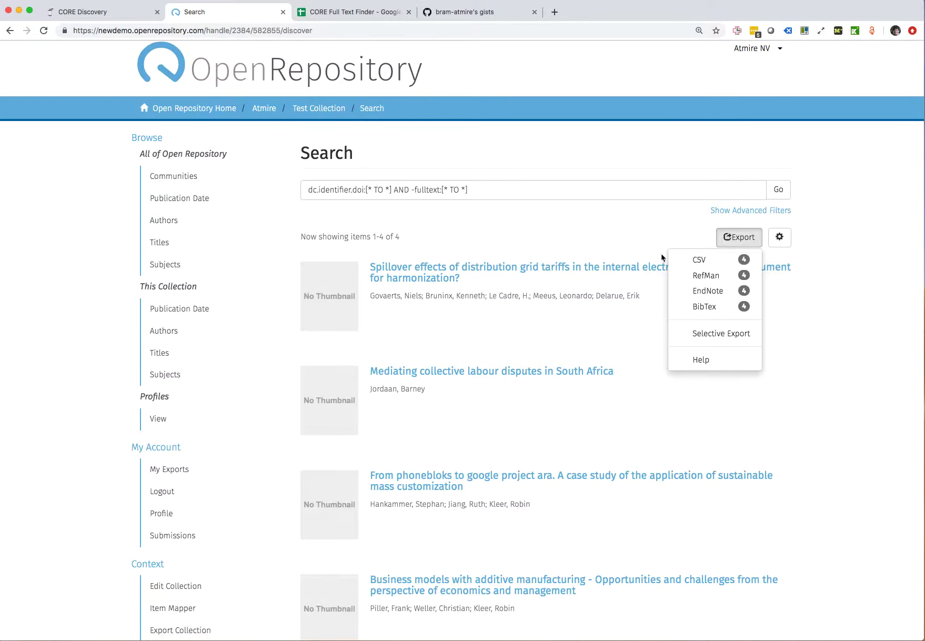
pyautogui.click(697, 260)
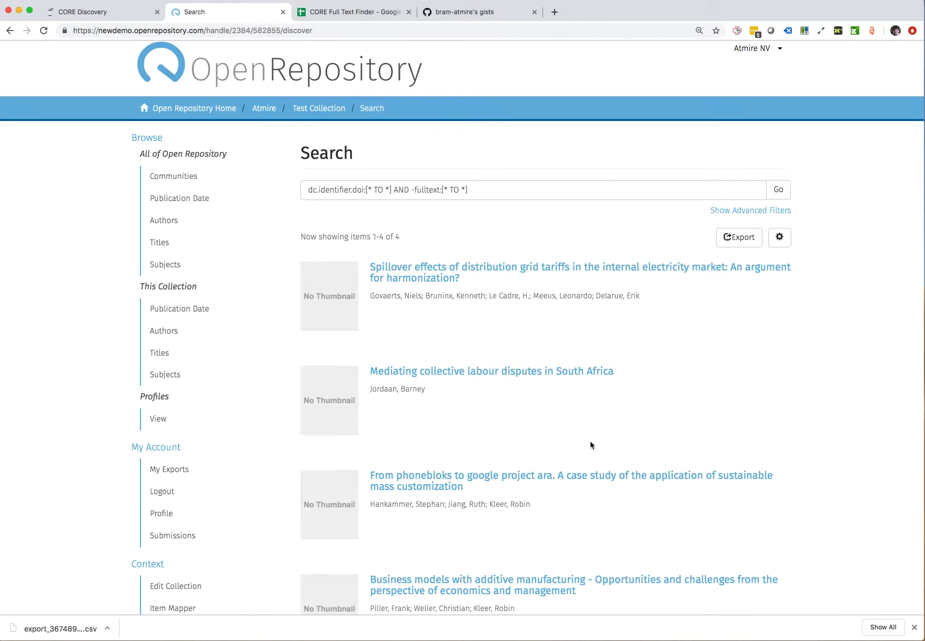
pyautogui.scroll(-2, 592, 442)
pyautogui.scroll(-3, 592, 445)
pyautogui.scroll(5, 592, 443)
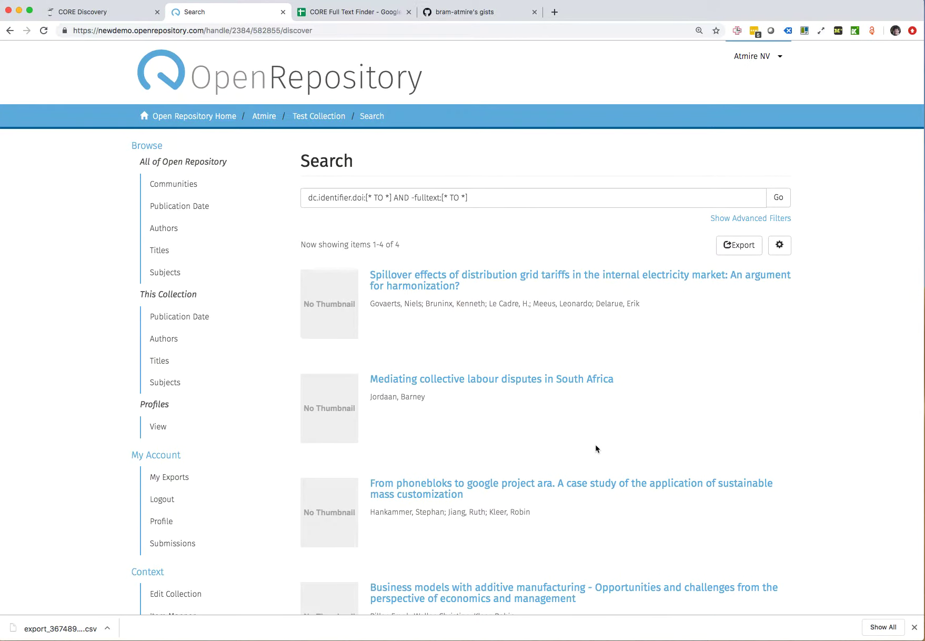
# Switch to the CORE Full Text Finder spreadsheet in Google Sheets and check its custom Atmire commands
pyautogui.click(367, 17)
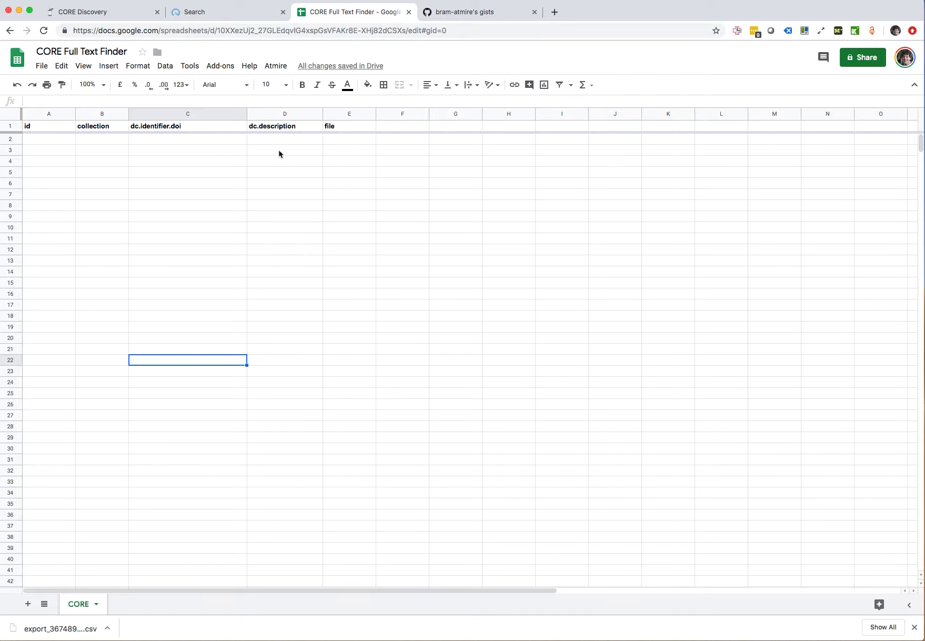
pyautogui.click(276, 67)
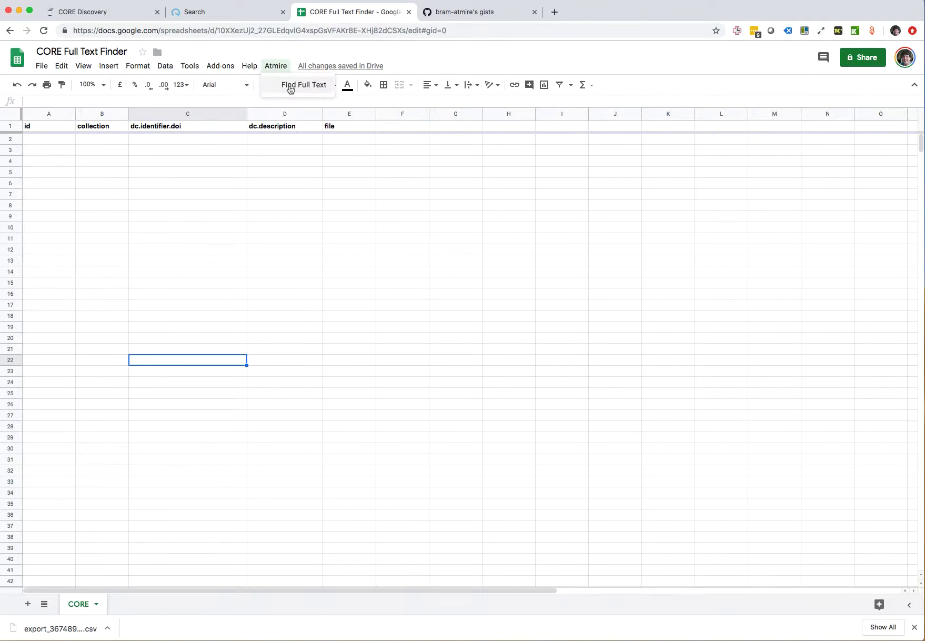
pyautogui.click(260, 51)
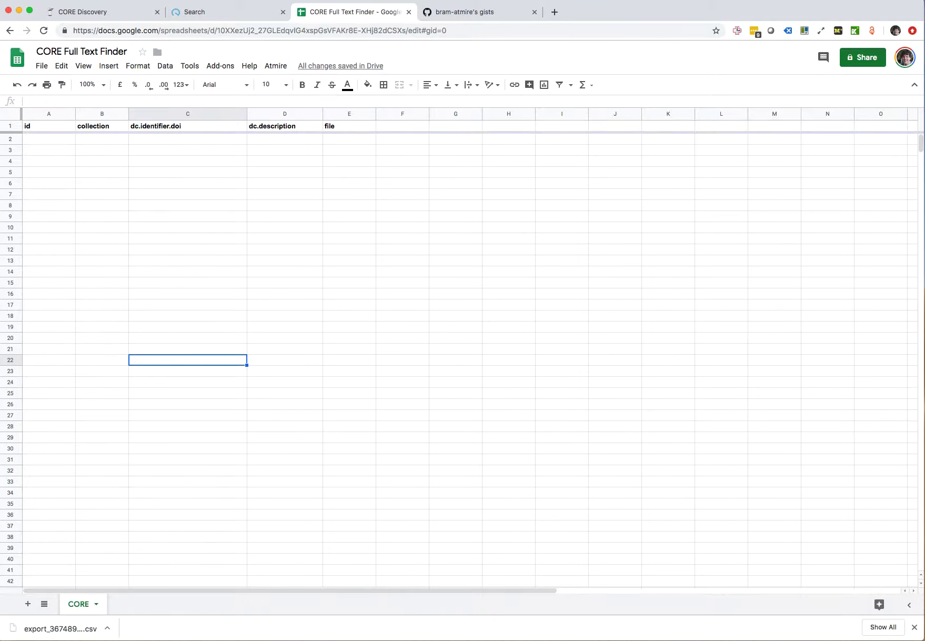
pyautogui.press('super+Tab')
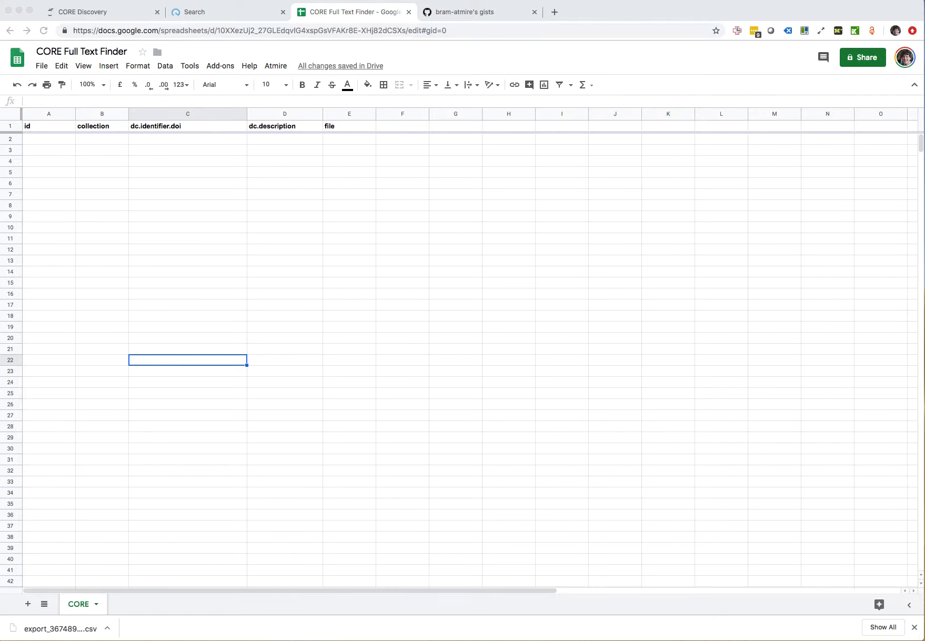
pyautogui.press('super+Tab')
pyautogui.click(184, 208)
pyautogui.write('http://bit.ly/core-fulltext-finder')
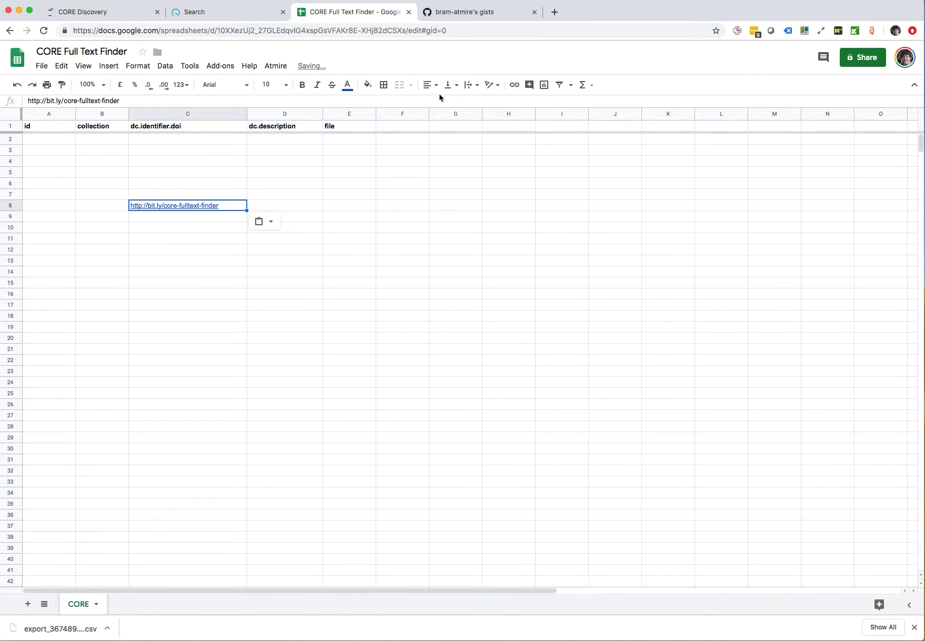
pyautogui.click(286, 85)
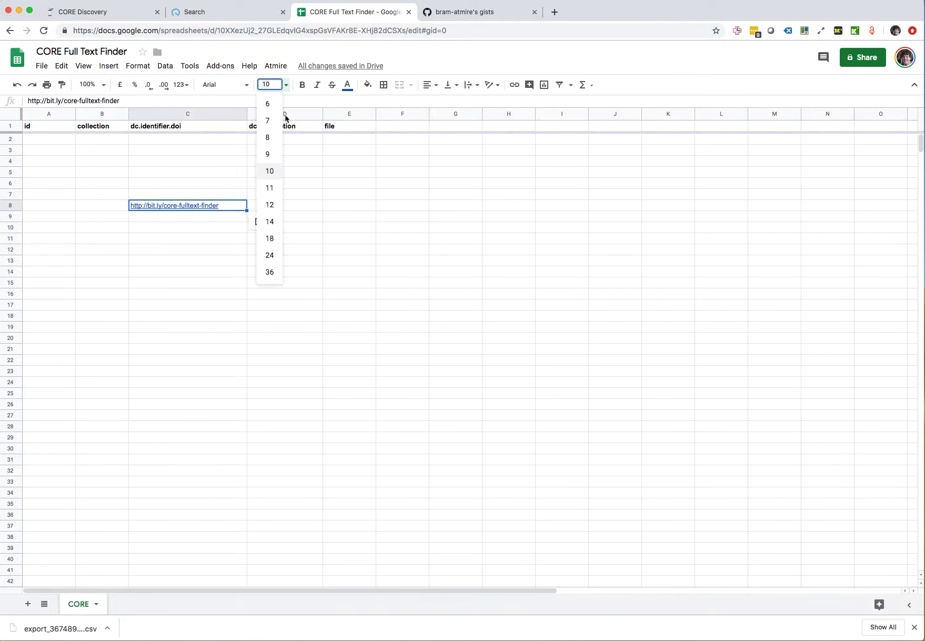
pyautogui.click(276, 240)
pyautogui.click(280, 266)
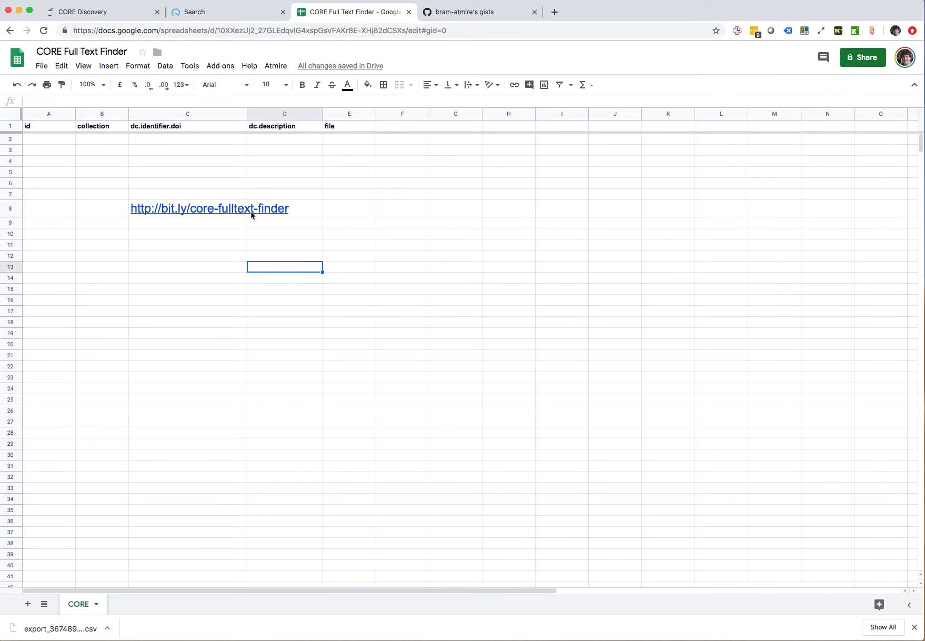
pyautogui.click(230, 240)
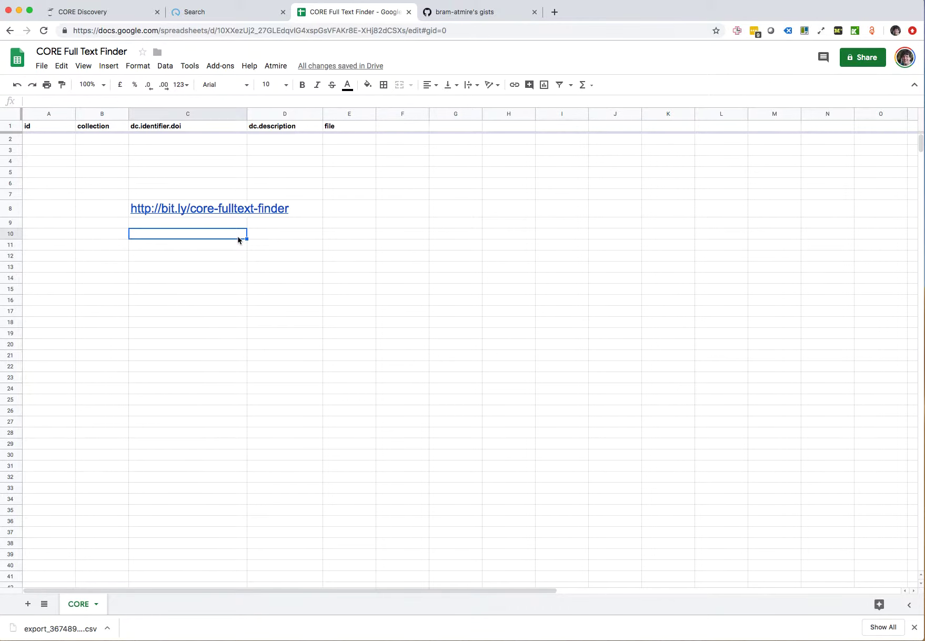
# Undo the font size change on the link and delete the link from cell C8
pyautogui.press('super+z')
pyautogui.click(225, 227)
pyautogui.click(237, 191)
pyautogui.click(235, 208)
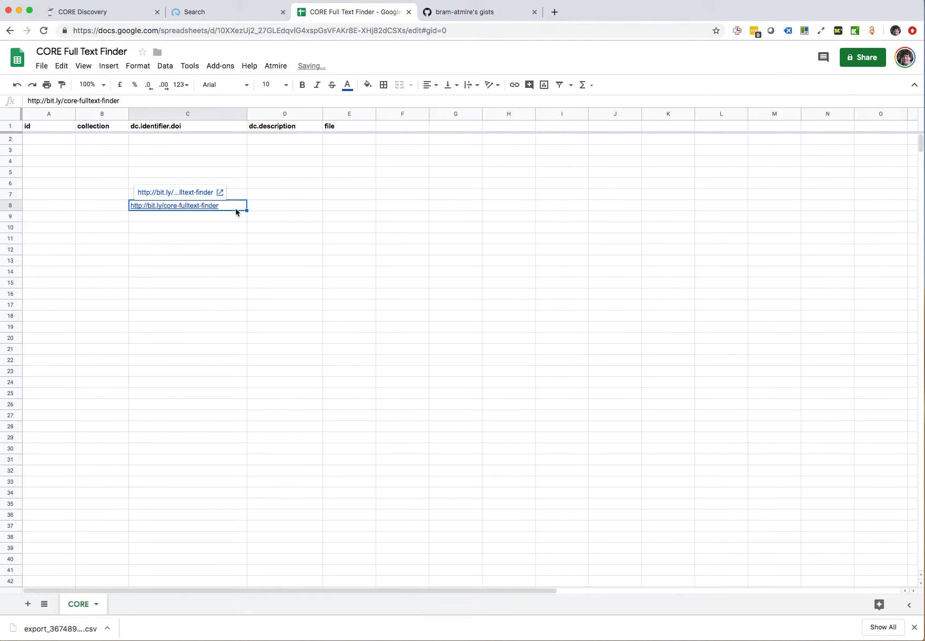
pyautogui.press('Delete')
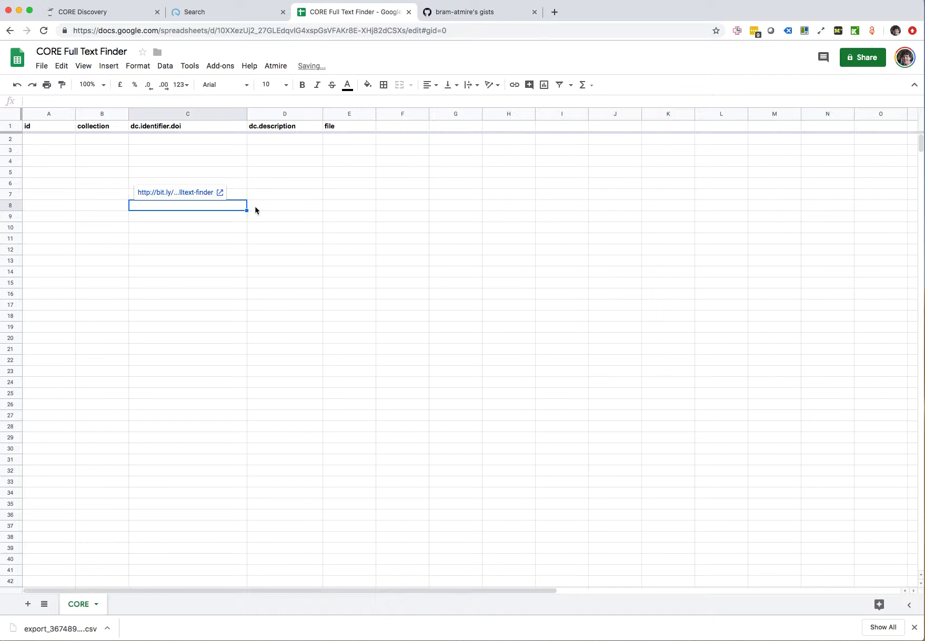
# View the findFullText.gs script on GitHub Gist and return to the CORE Full Text Finder spreadsheet
pyautogui.click(467, 12)
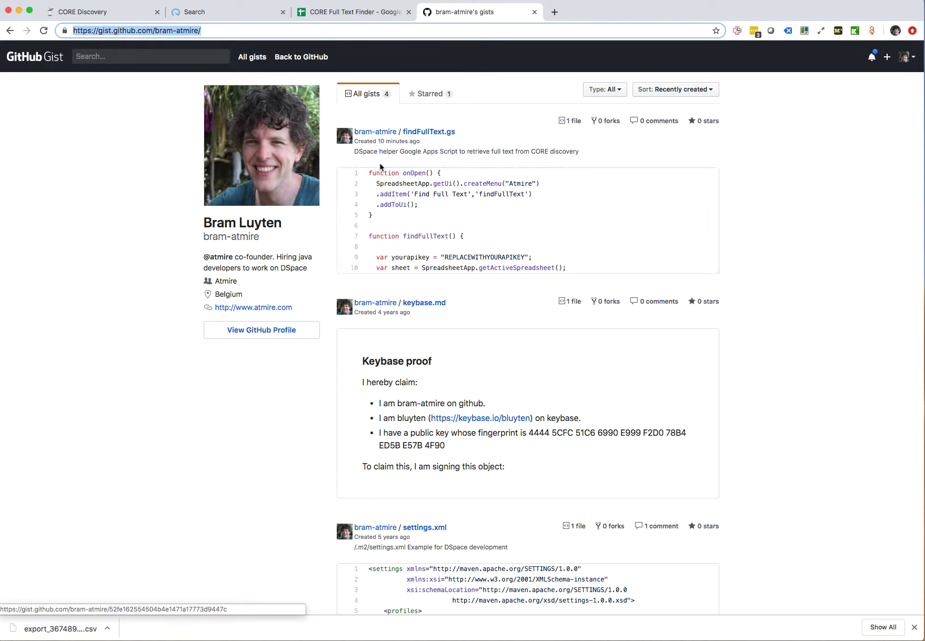
pyautogui.click(349, 12)
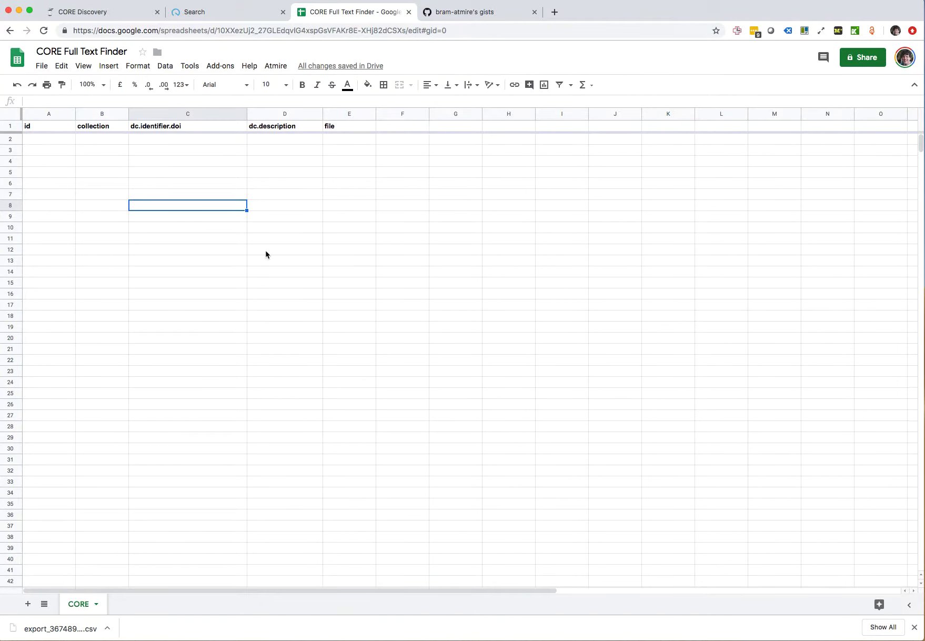
# Import export_3674899484726797798.csv from the Downloads folder into the spreadsheet as a new sheet
pyautogui.click(273, 208)
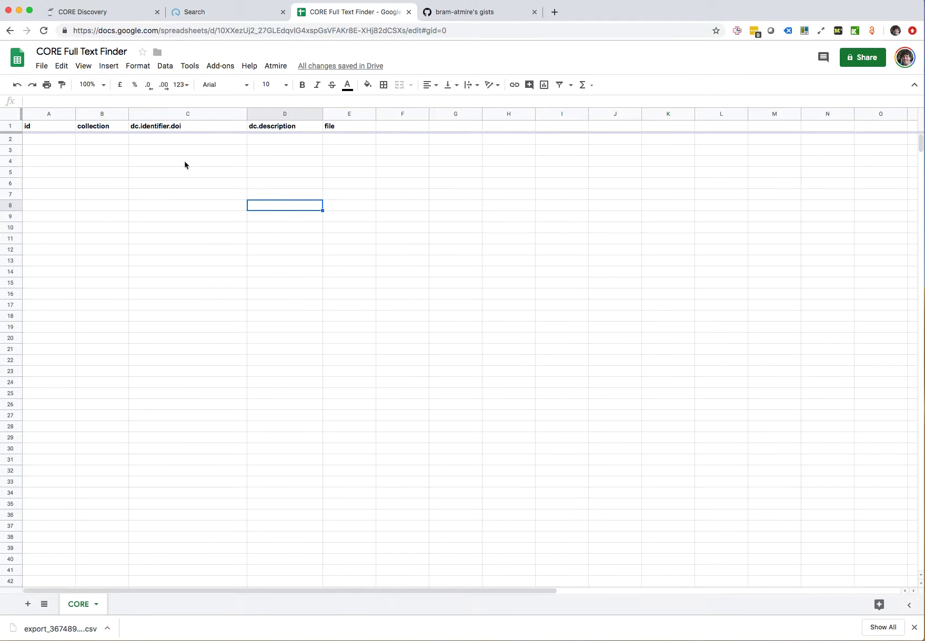
pyautogui.click(42, 67)
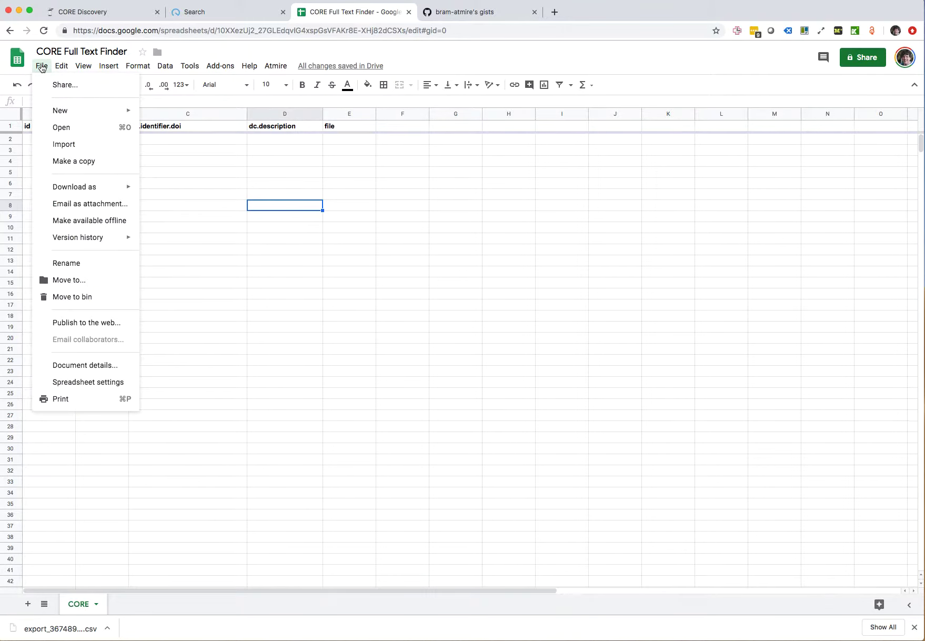
pyautogui.click(85, 145)
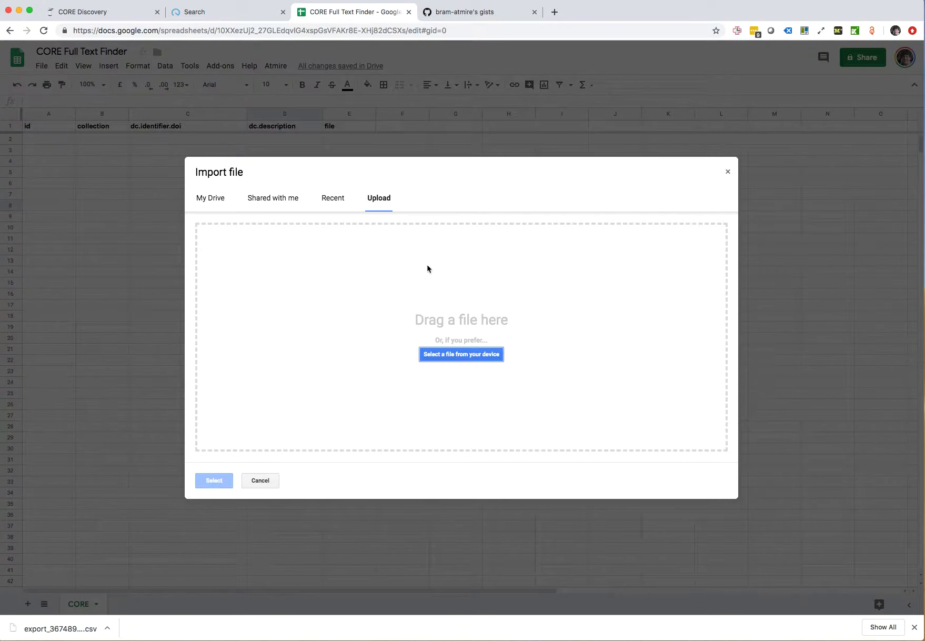
pyautogui.click(451, 355)
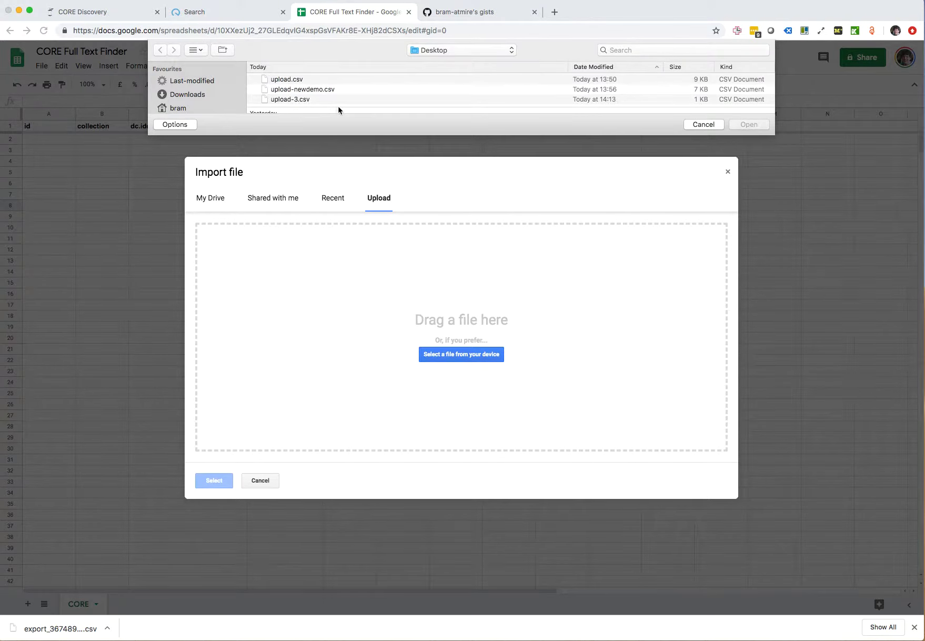
pyautogui.click(197, 96)
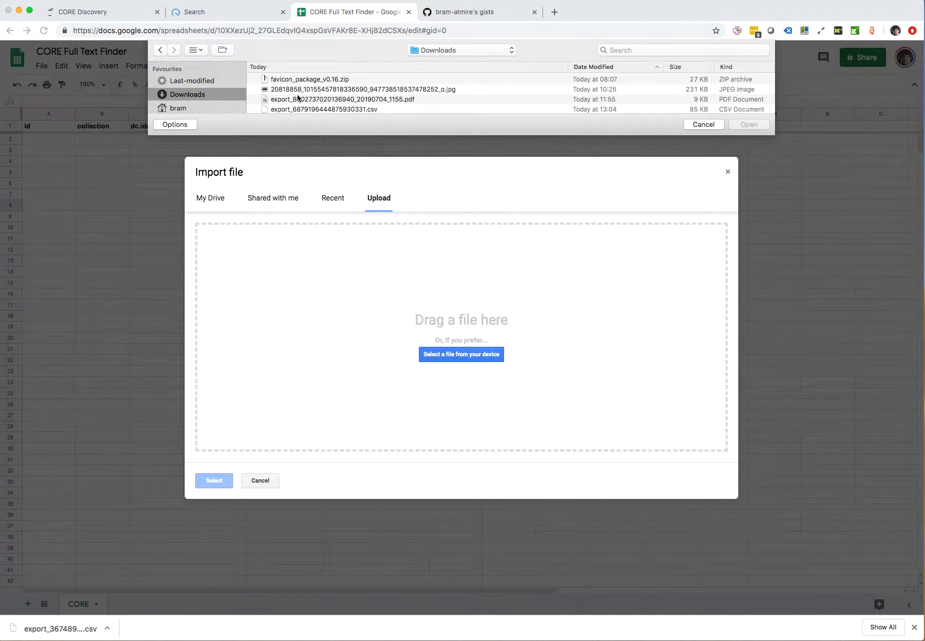
pyautogui.scroll(-10, 326, 103)
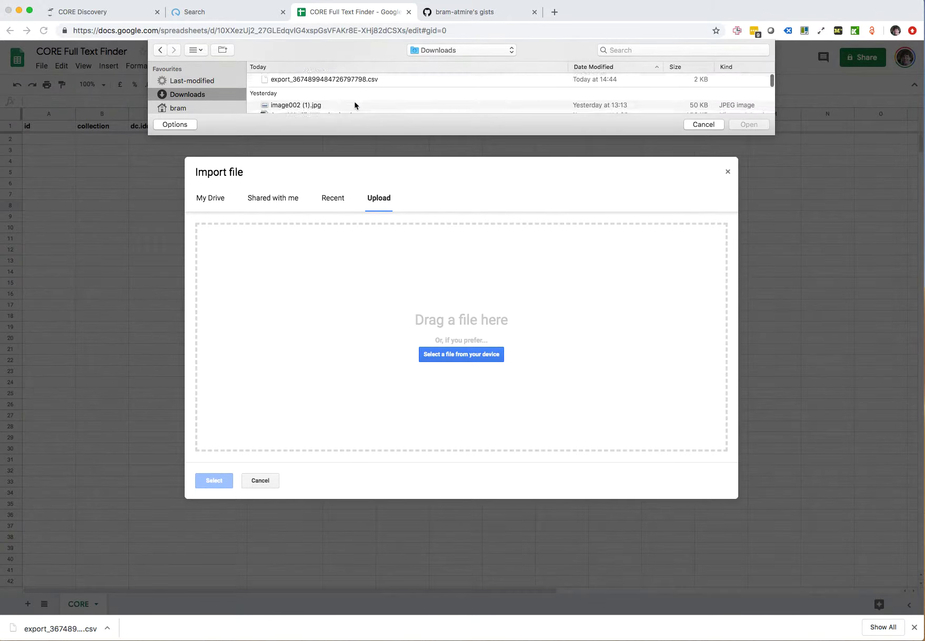
pyautogui.scroll(3, 355, 105)
pyautogui.click(347, 100)
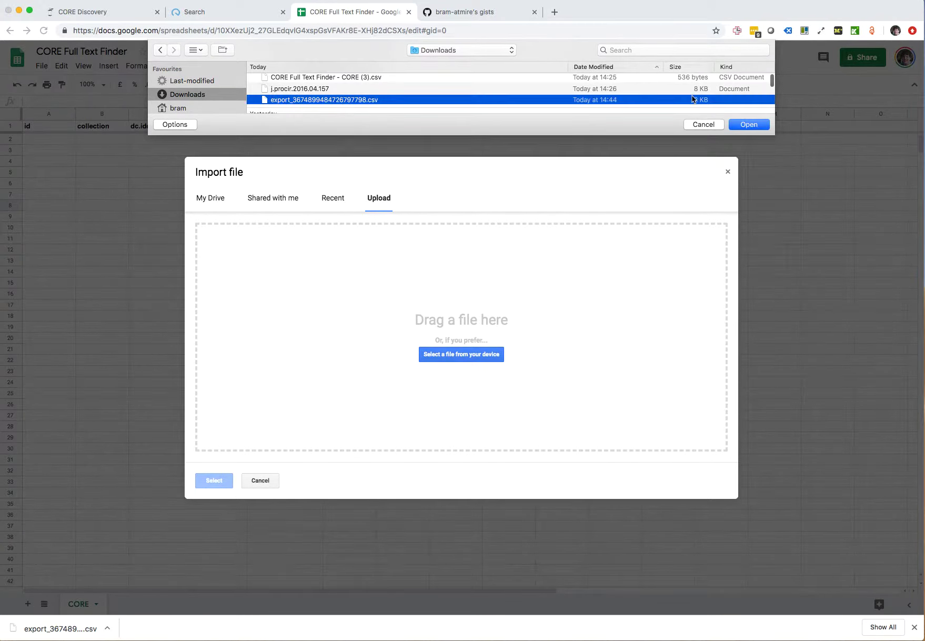
pyautogui.click(747, 125)
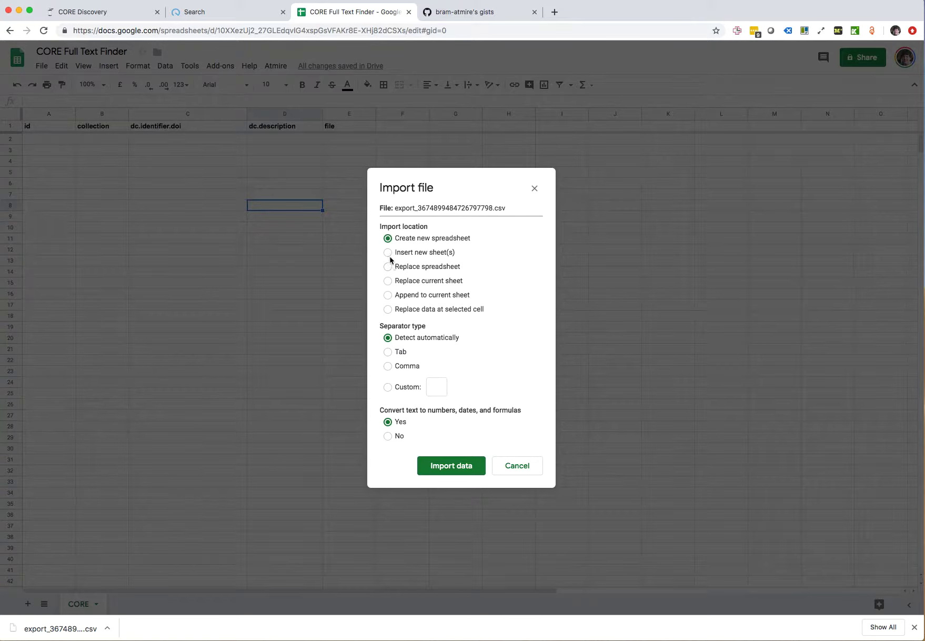
pyautogui.click(388, 253)
pyautogui.click(449, 468)
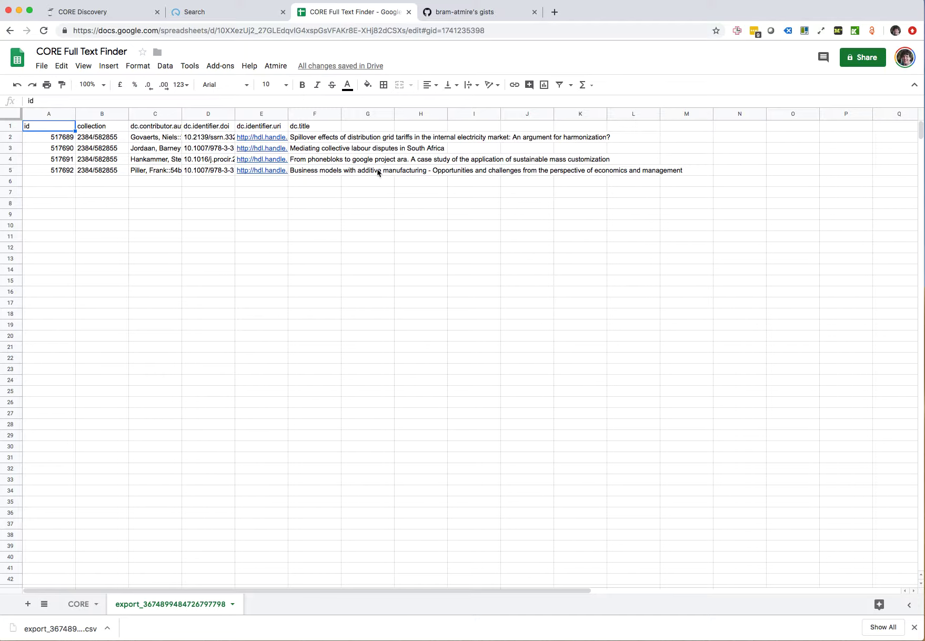
# Fit the widths of the dc.identifier.uri, dc.identifier.doi and dc.contributor.author columns to their contents in the imported sheet
pyautogui.moveTo(288, 113); pyautogui.dragTo(287, 113)
pyautogui.doubleClick(287, 113)
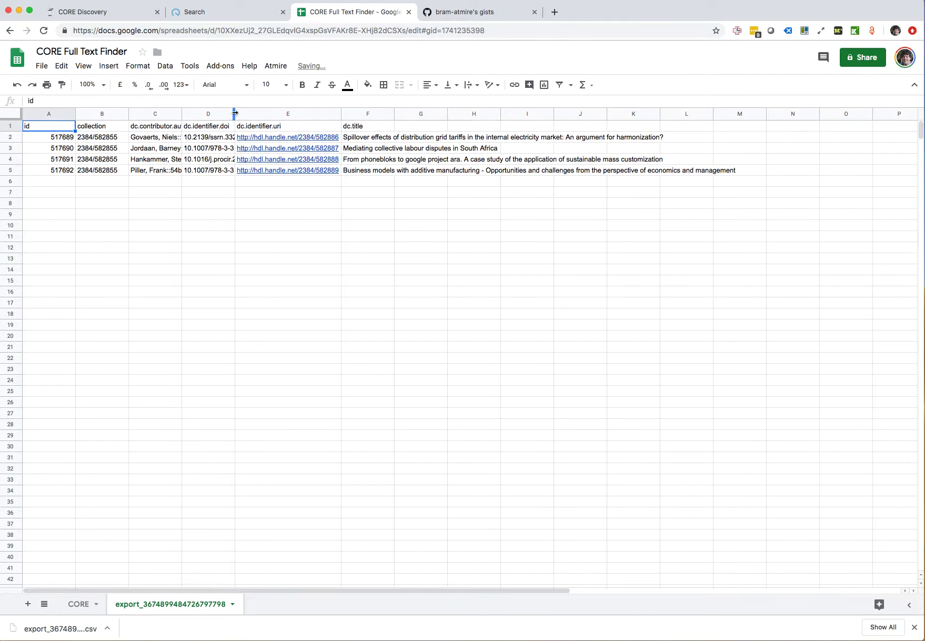
pyautogui.doubleClick(234, 113)
pyautogui.doubleClick(181, 113)
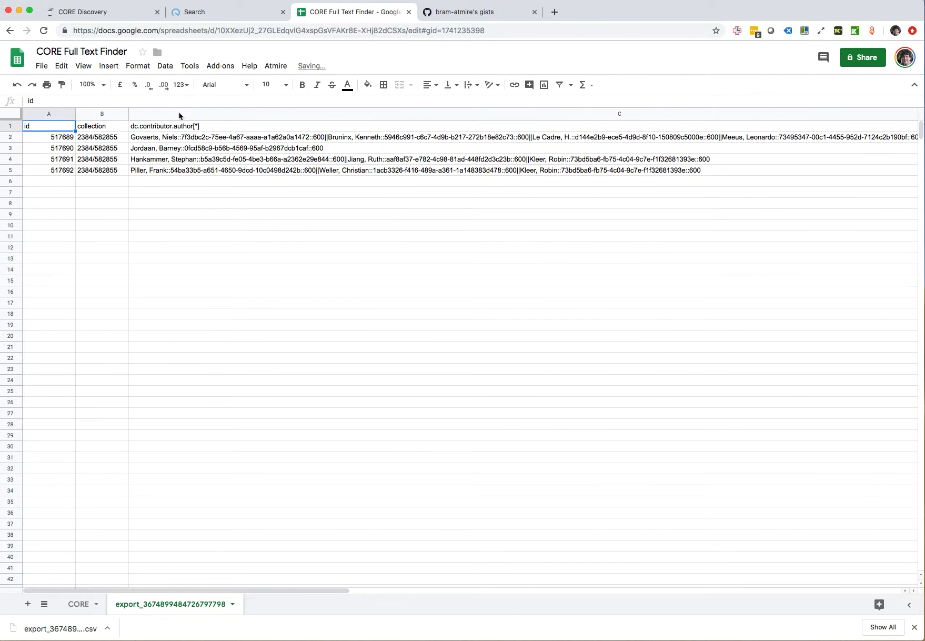
pyautogui.hscroll(5, 726, 151)
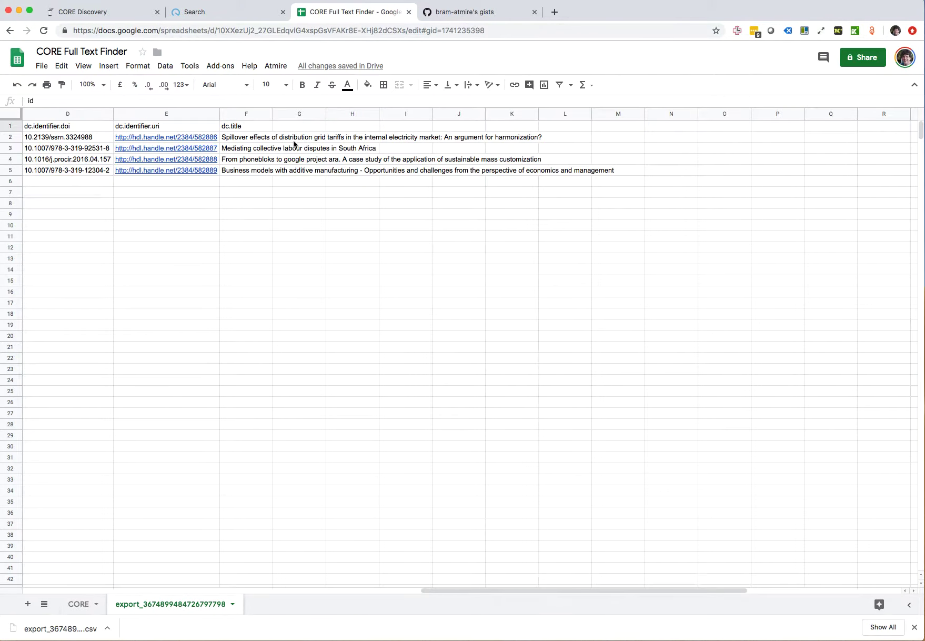
# Delete the dc.contributor.author column from the imported sheet
pyautogui.hscroll(-3, 287, 142)
pyautogui.click(297, 113)
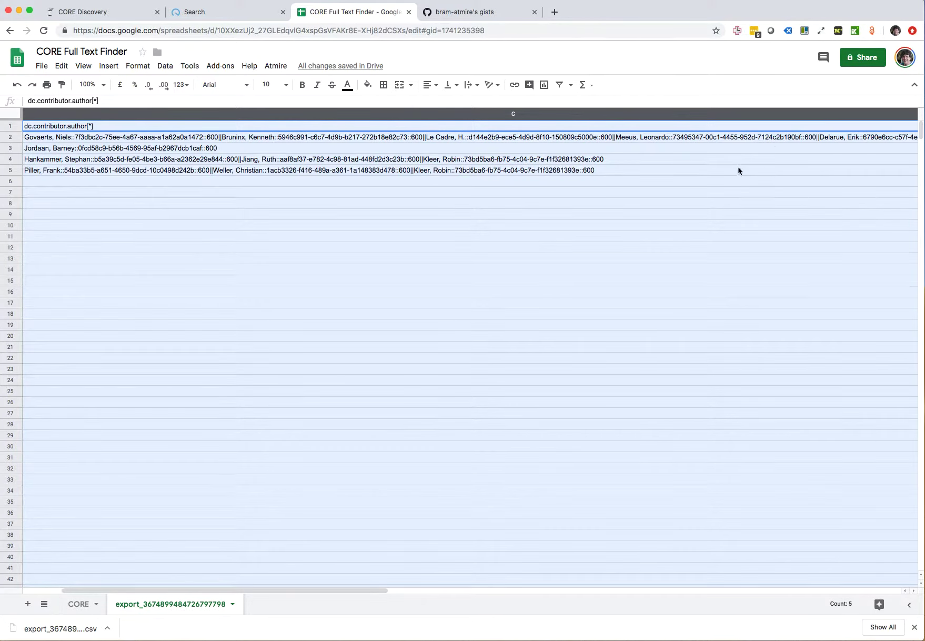
pyautogui.hscroll(-3, 249, 228)
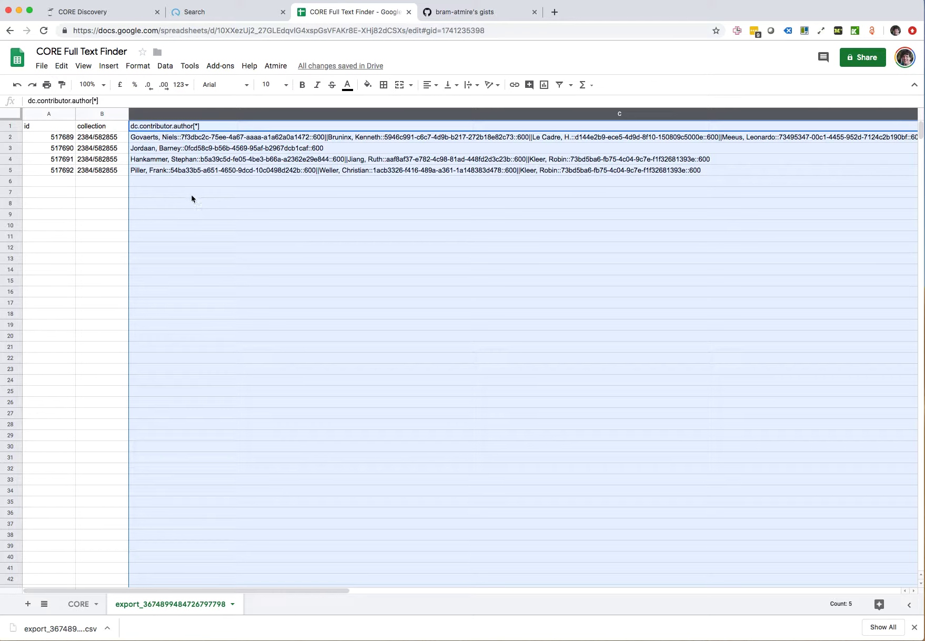
pyautogui.click(182, 233)
pyautogui.click(111, 220)
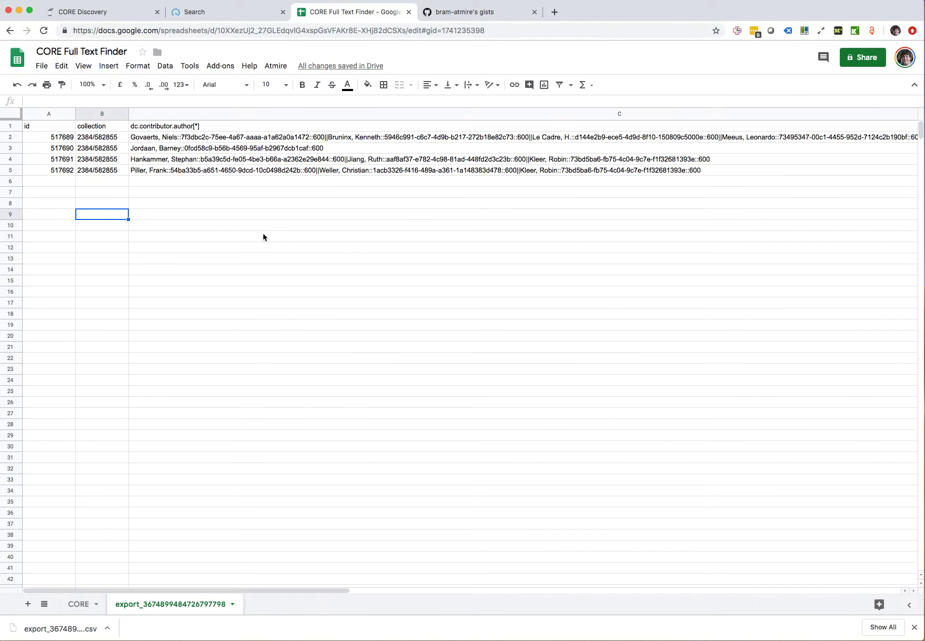
pyautogui.click(262, 235)
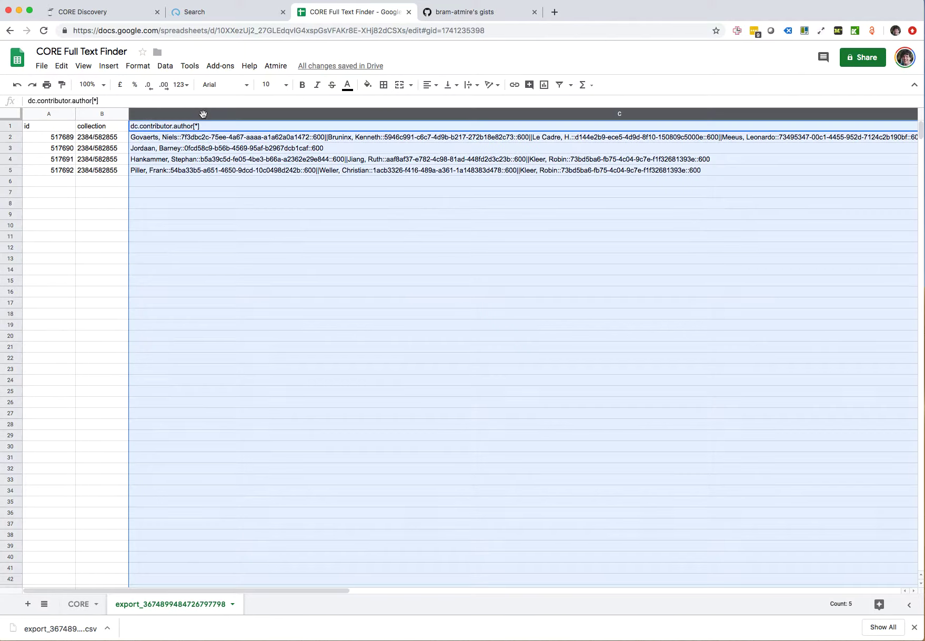
pyautogui.click(203, 114)
pyautogui.rightClick(215, 114)
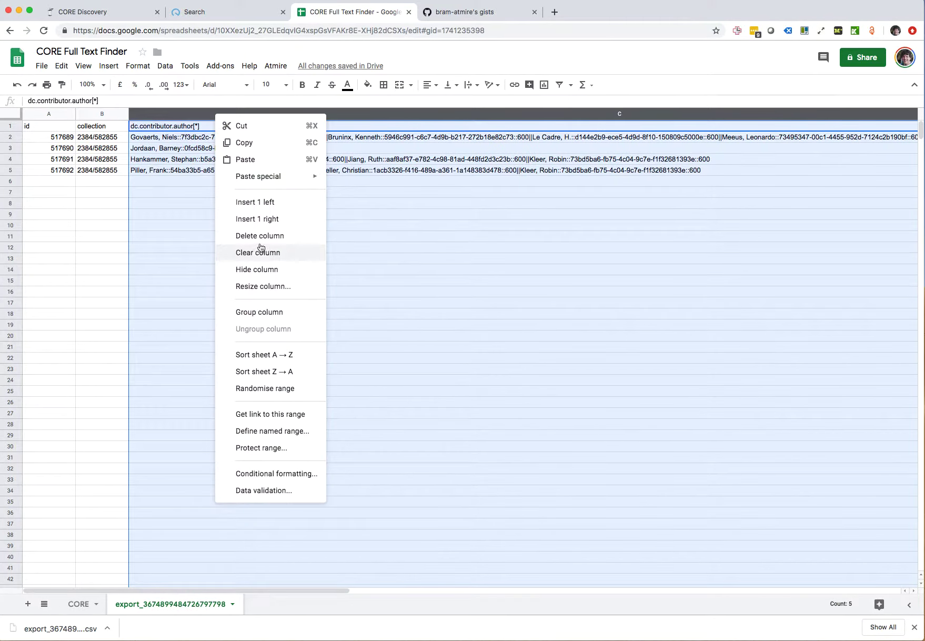
pyautogui.click(261, 236)
pyautogui.click(273, 240)
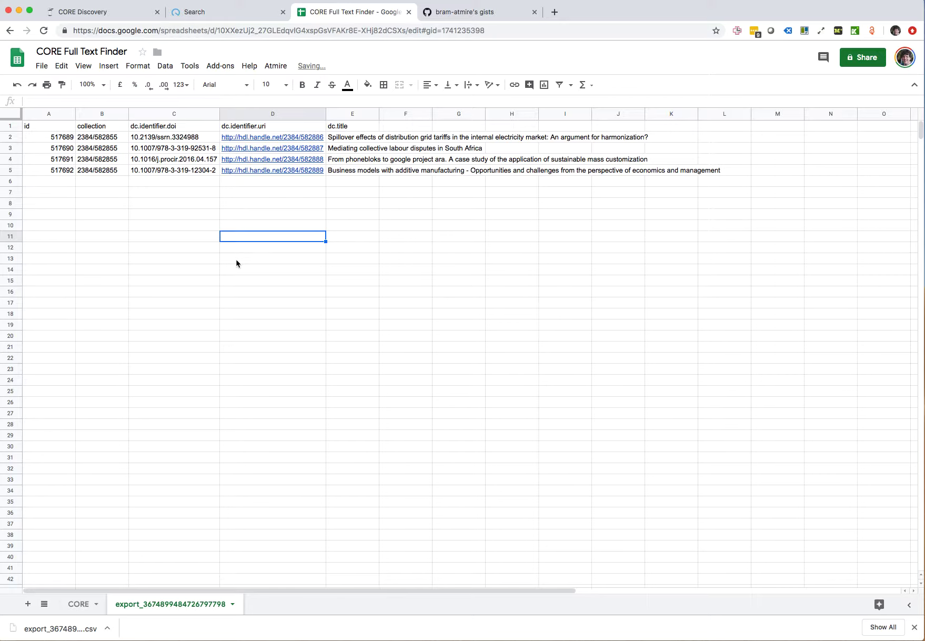
# Copy the item ids in A2:A5 of the export sheet into the id column of the CORE sheet, starting at A2
pyautogui.click(57, 139)
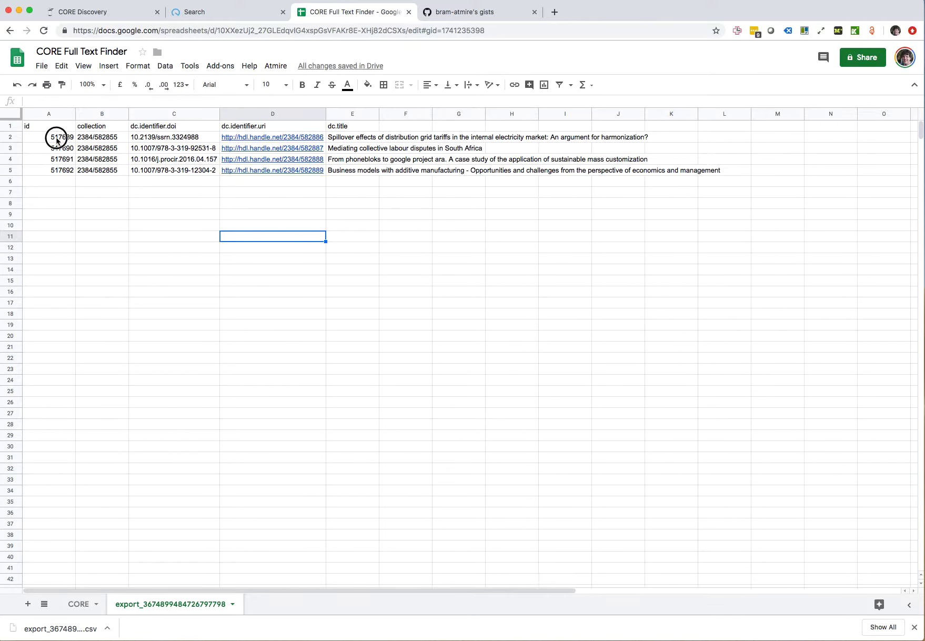
pyautogui.keyDown('shift'); pyautogui.click(61, 173); pyautogui.keyUp('shift')
pyautogui.hotkey('ctrl', 'c')
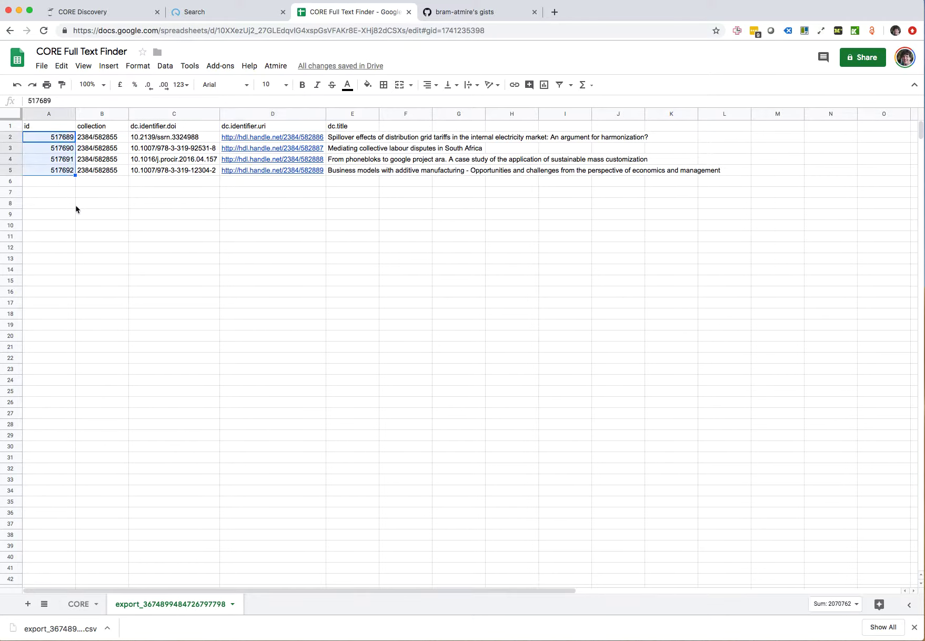
pyautogui.click(78, 605)
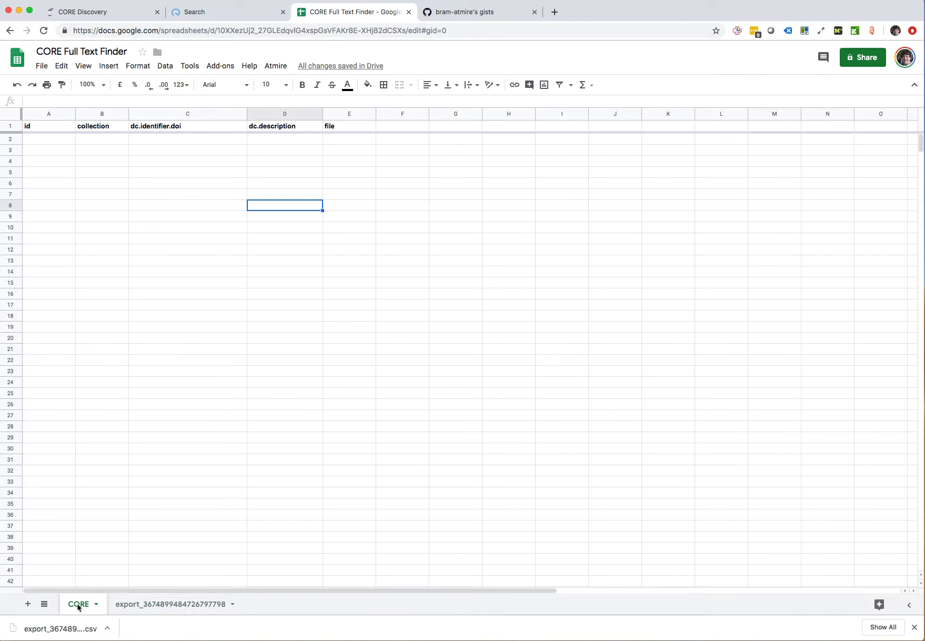
pyautogui.click(46, 139)
pyautogui.hotkey('ctrl', 'v')
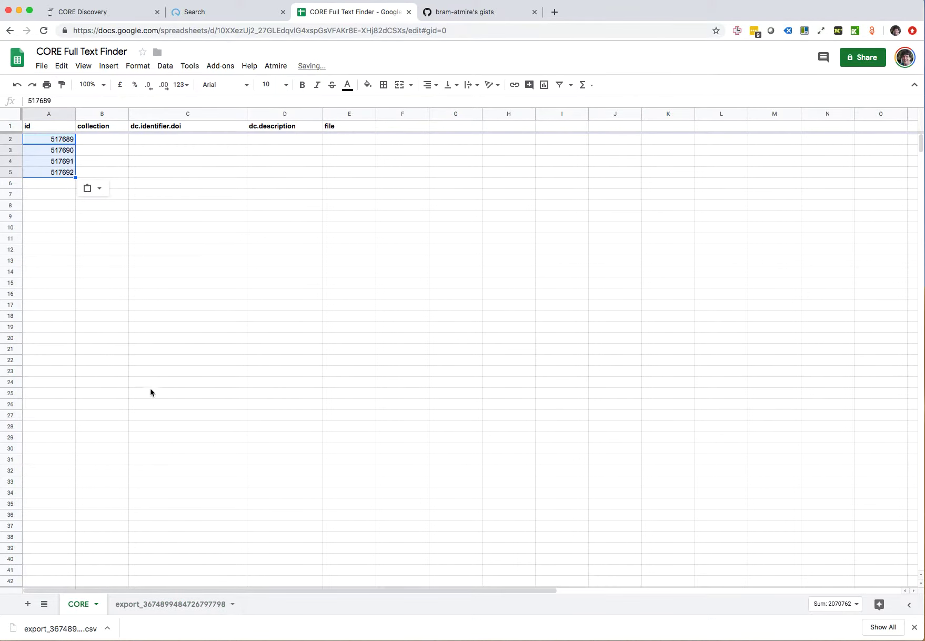
# Copy the collection values in B2:B5 of the export sheet into the collection column of the CORE sheet, starting at B2
pyautogui.click(174, 604)
pyautogui.click(126, 272)
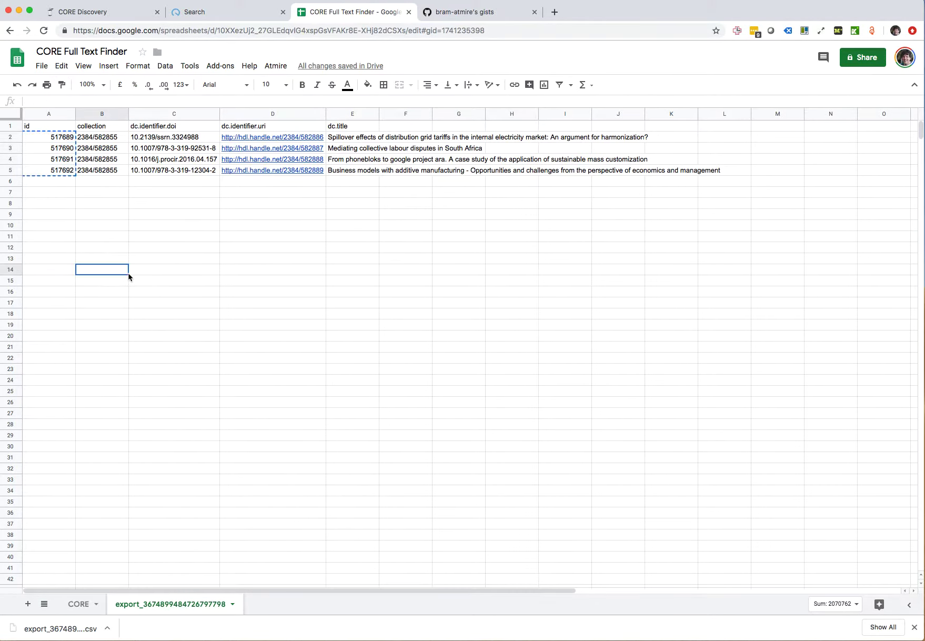
pyautogui.click(110, 140)
pyautogui.keyDown('shift'); pyautogui.click(112, 174); pyautogui.keyUp('shift')
pyautogui.hotkey('ctrl', 'c')
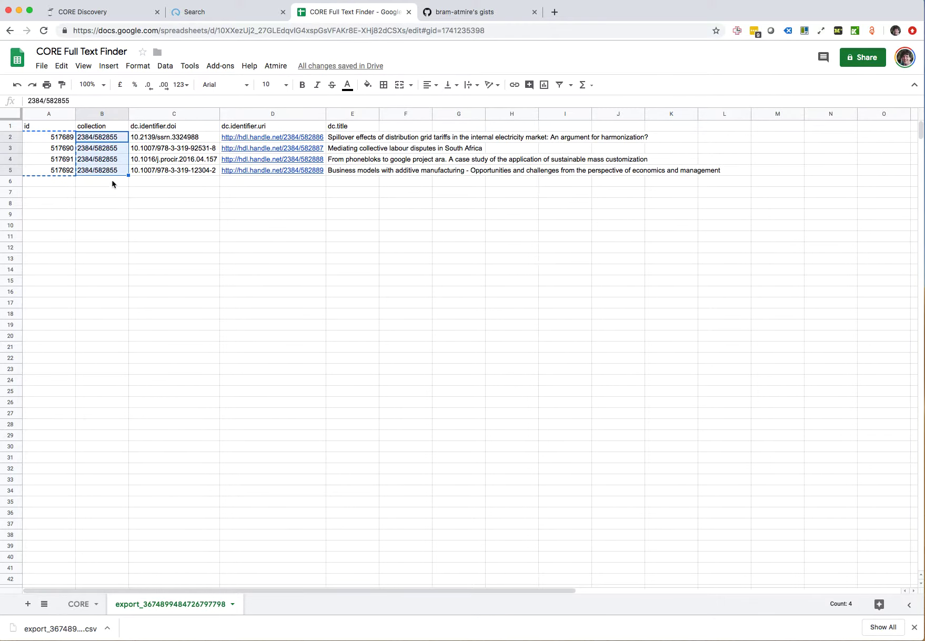
pyautogui.click(83, 604)
pyautogui.click(85, 138)
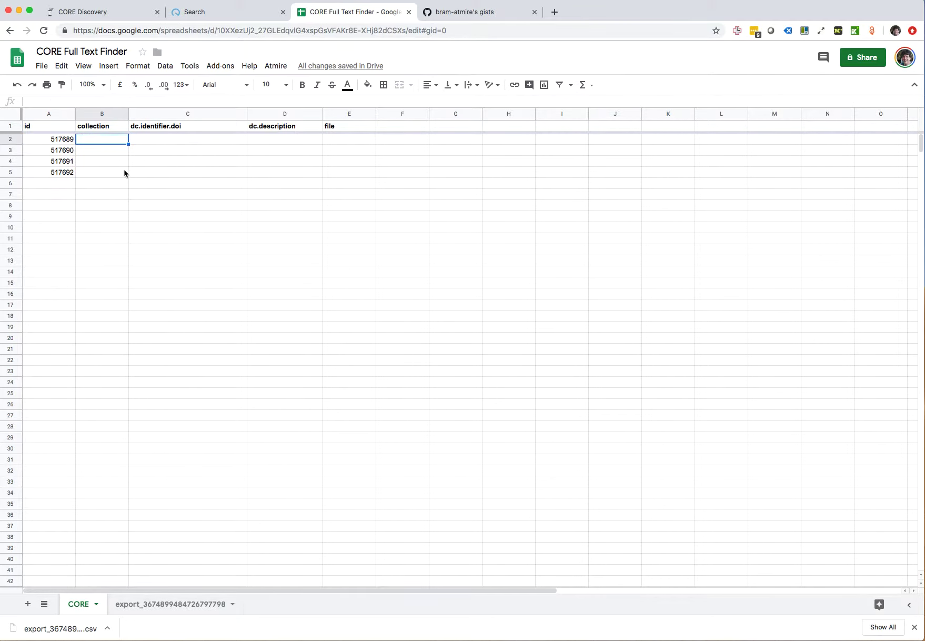
pyautogui.hotkey('ctrl', 'v')
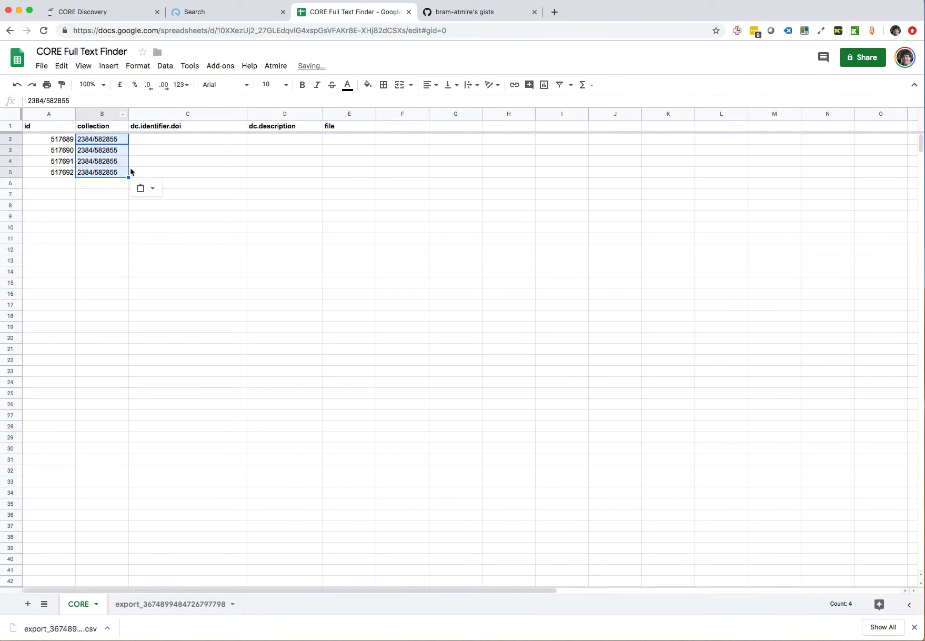
pyautogui.click(157, 261)
# Copy the DOIs in C2:C5 of the export sheet into the dc.identifier.doi column of the CORE sheet, starting at C2
pyautogui.click(177, 604)
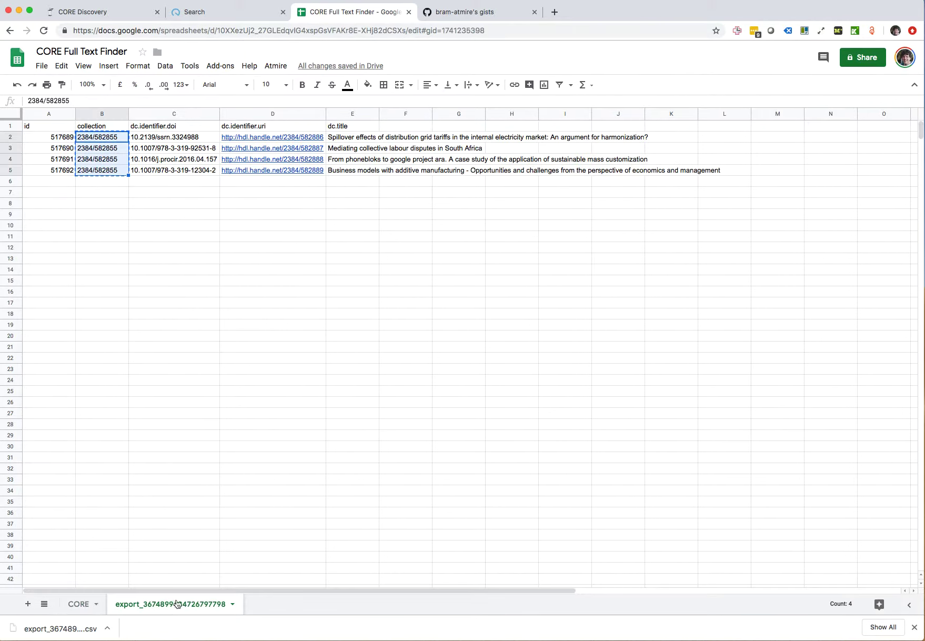
pyautogui.click(177, 139)
pyautogui.keyDown('shift'); pyautogui.click(188, 174); pyautogui.keyUp('shift')
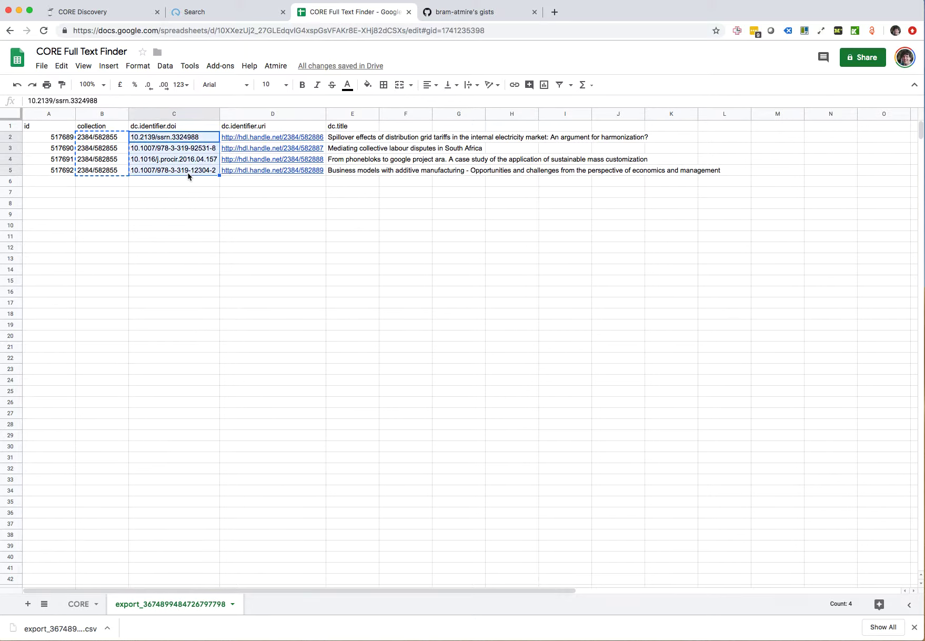
pyautogui.hotkey('ctrl', 'c')
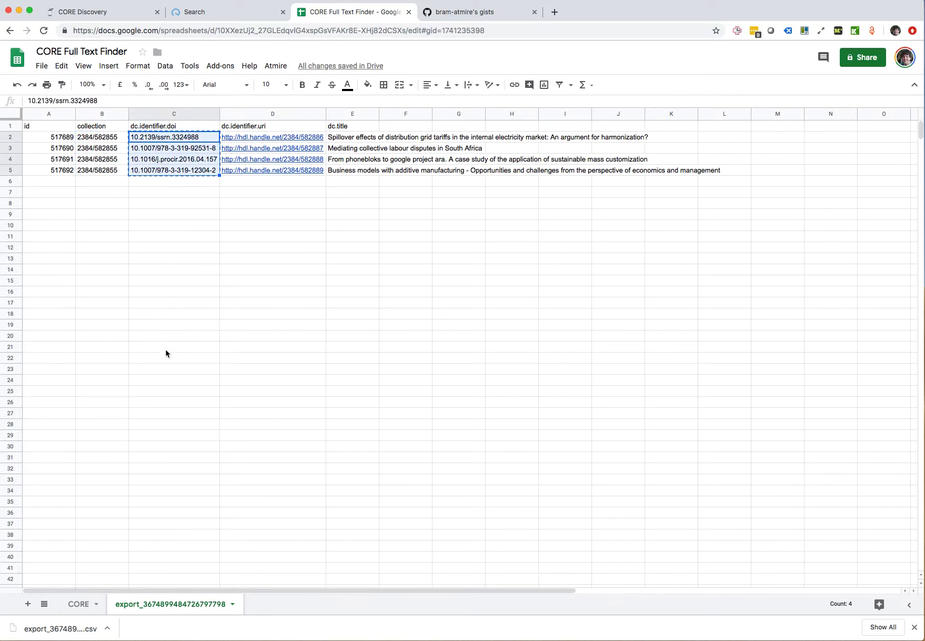
pyautogui.click(80, 604)
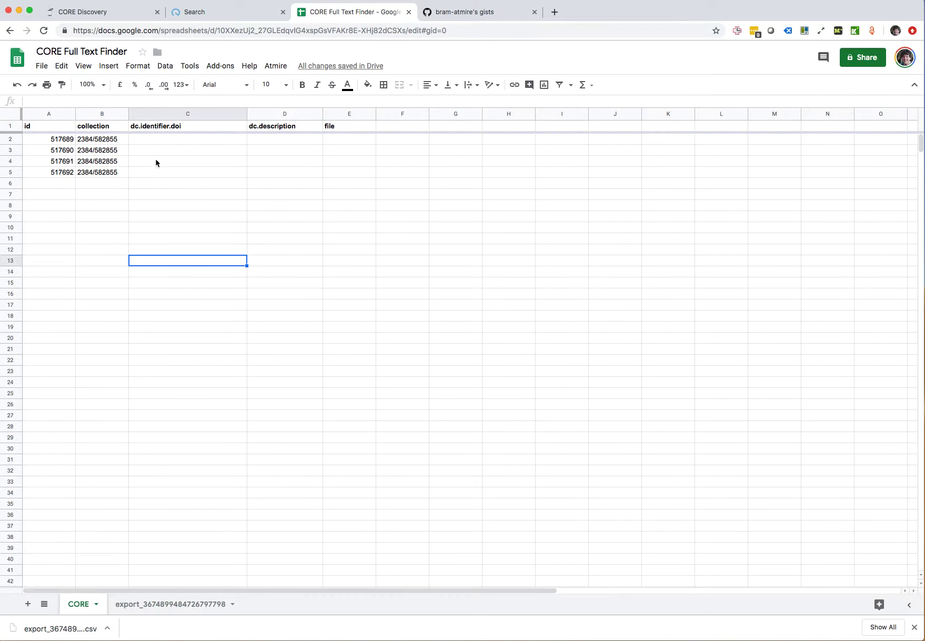
pyautogui.click(153, 143)
pyautogui.hotkey('ctrl', 'v')
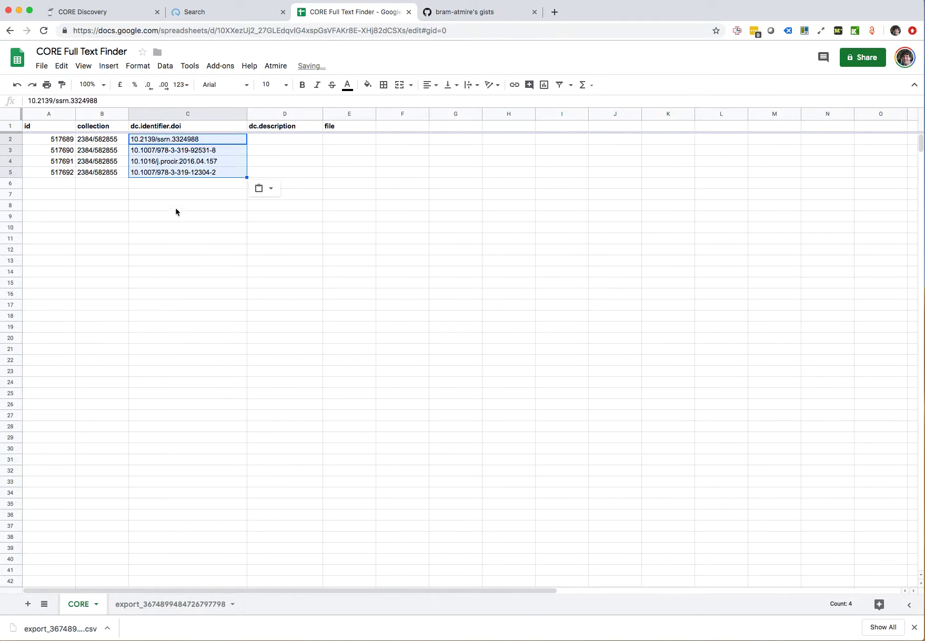
pyautogui.click(193, 239)
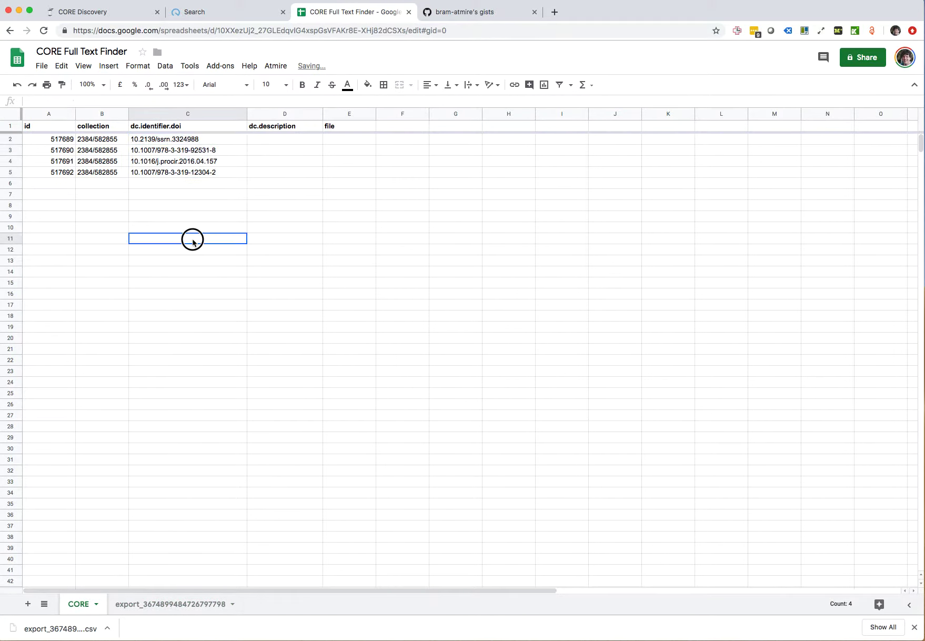
# Return to the export sheet and review its dc.identifier.uri and dc.title columns
pyautogui.click(176, 604)
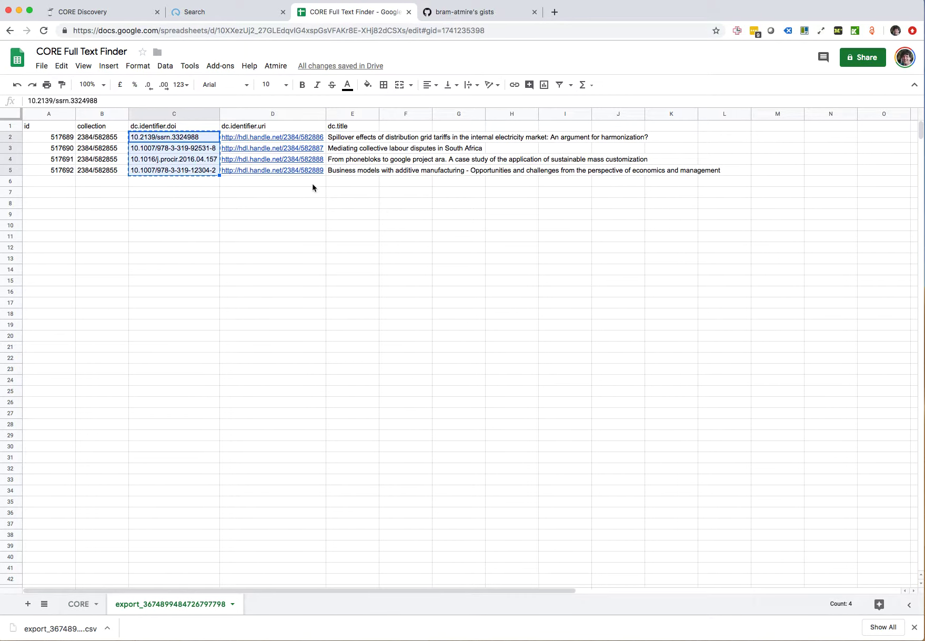
pyautogui.click(316, 204)
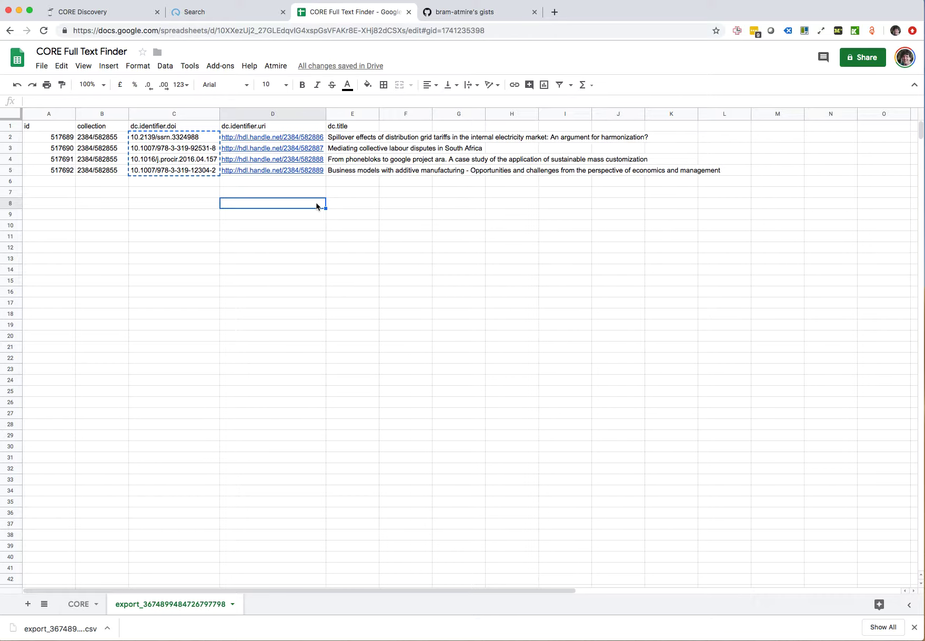
pyautogui.click(337, 256)
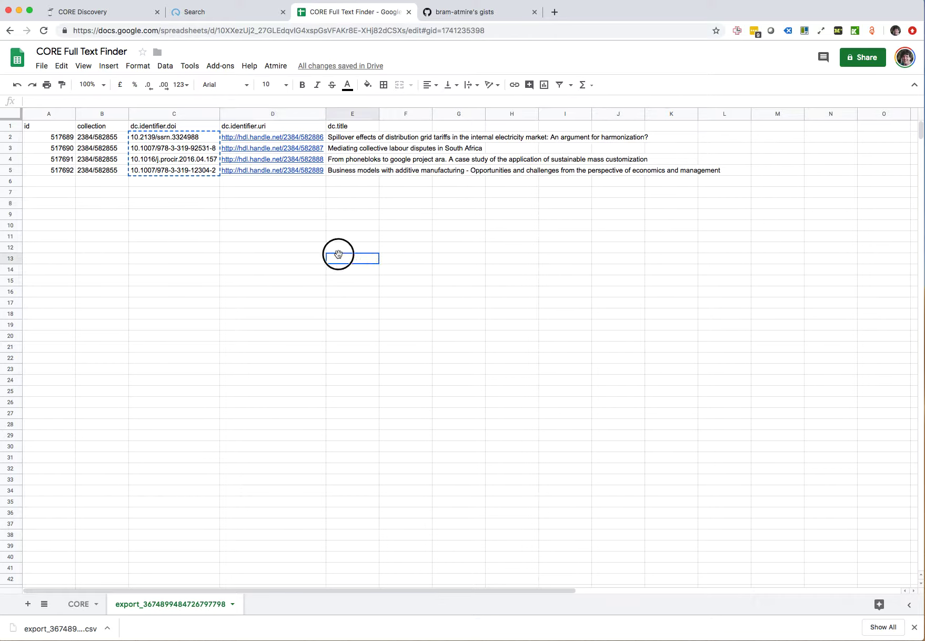
# Return to the CORE sheet and run the Atmire full-text lookup to fill the dc.description and file columns
pyautogui.click(304, 290)
pyautogui.click(139, 216)
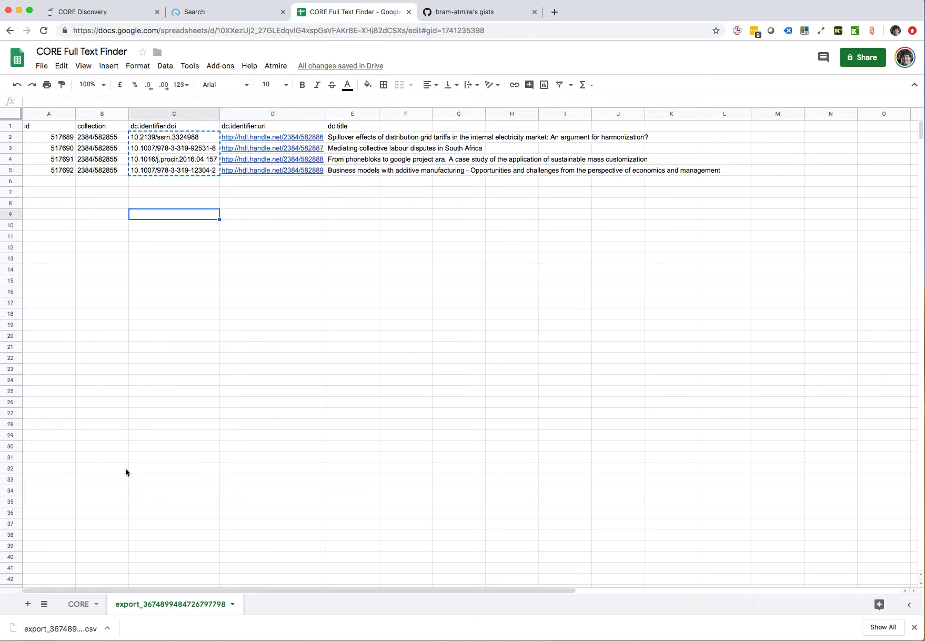
pyautogui.click(80, 603)
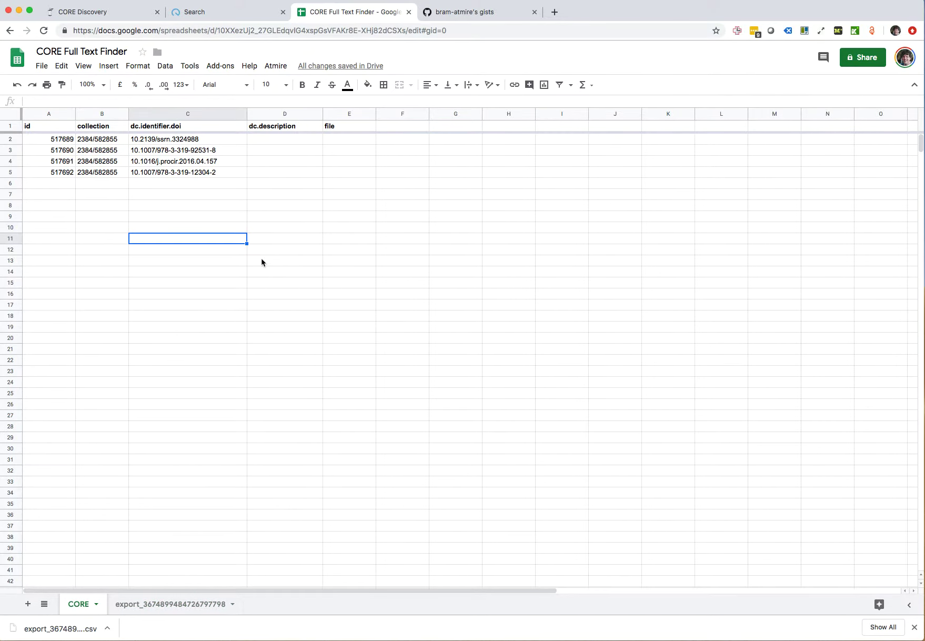
pyautogui.click(304, 238)
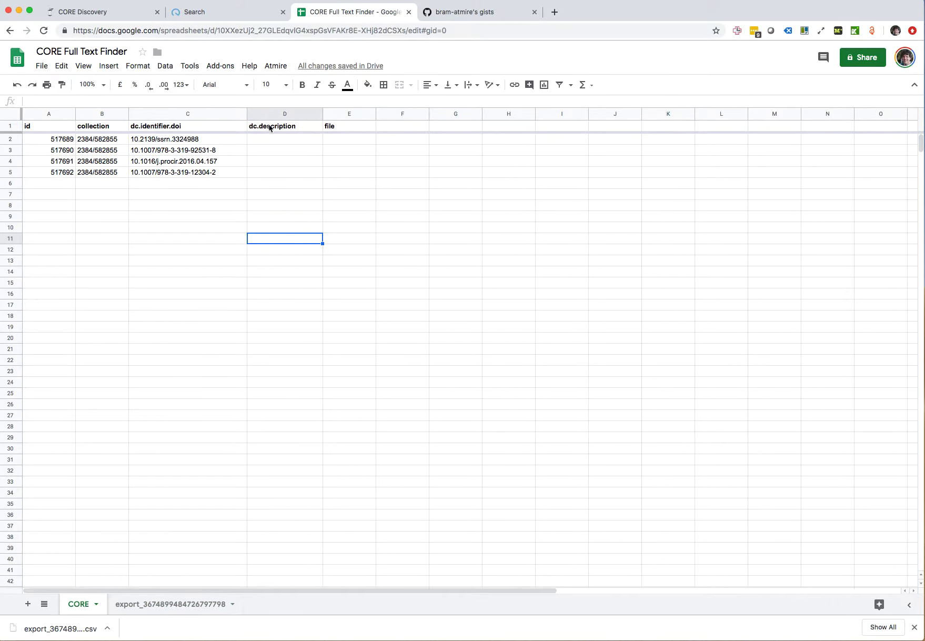
pyautogui.click(275, 65)
pyautogui.click(297, 90)
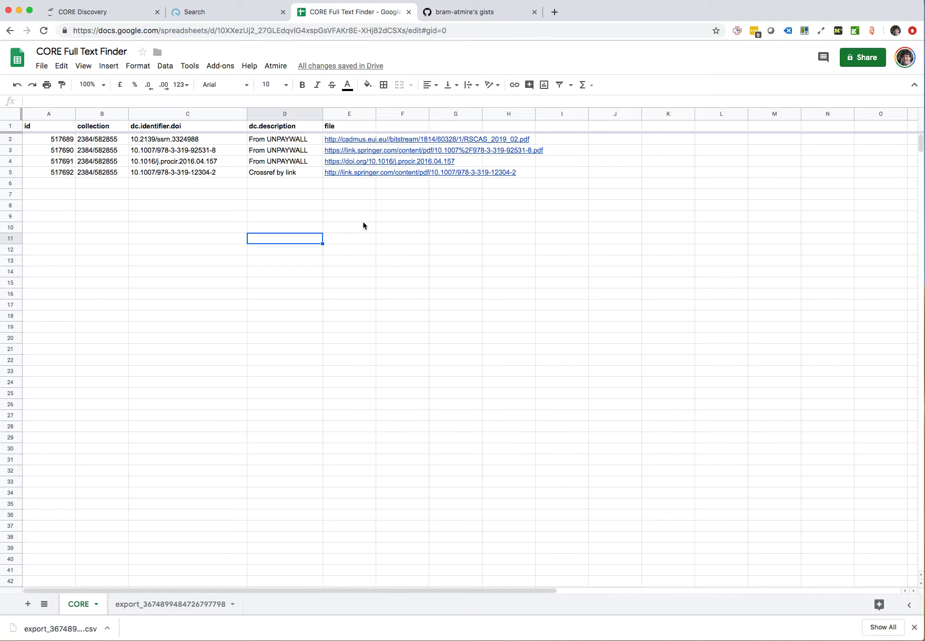
# Examine the full-text link in the file column for the first item, in row 2
pyautogui.click(382, 226)
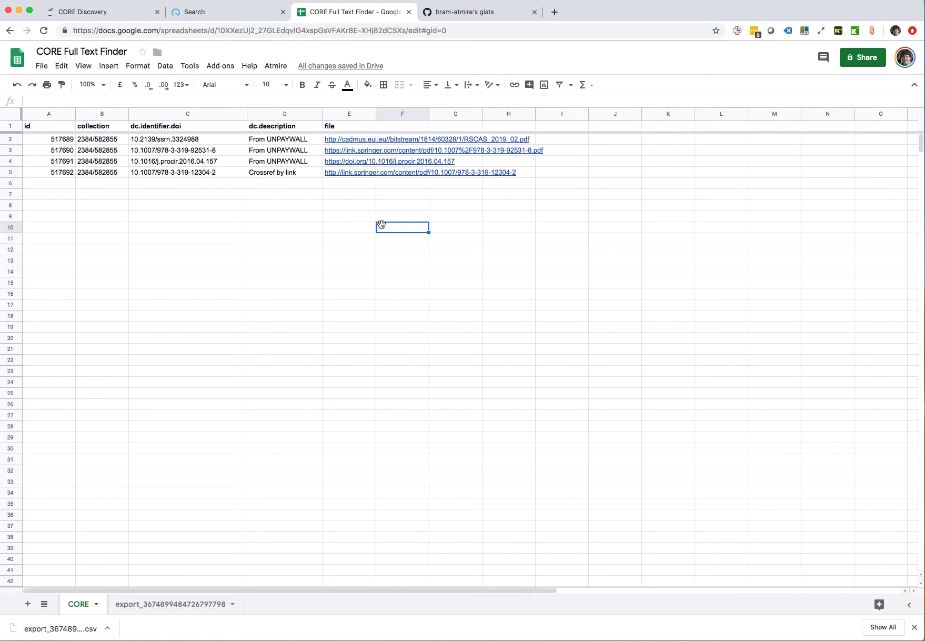
pyautogui.press('Up')
pyautogui.press('Up')
pyautogui.press('Up')
pyautogui.press('Up')
pyautogui.press('Up')
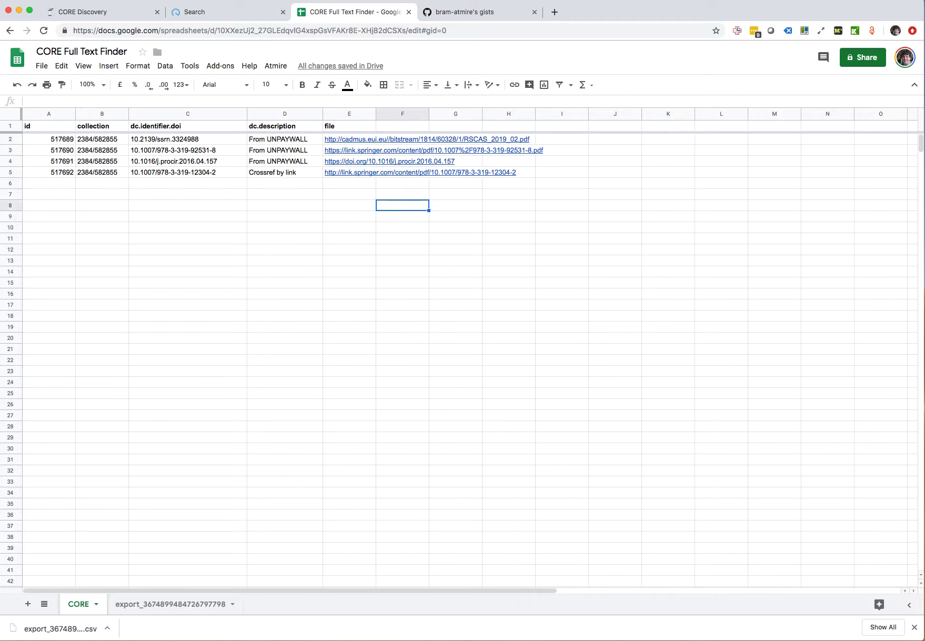
pyautogui.press('Left')
pyautogui.press('Up')
pyautogui.press('Up')
pyautogui.press('Up')
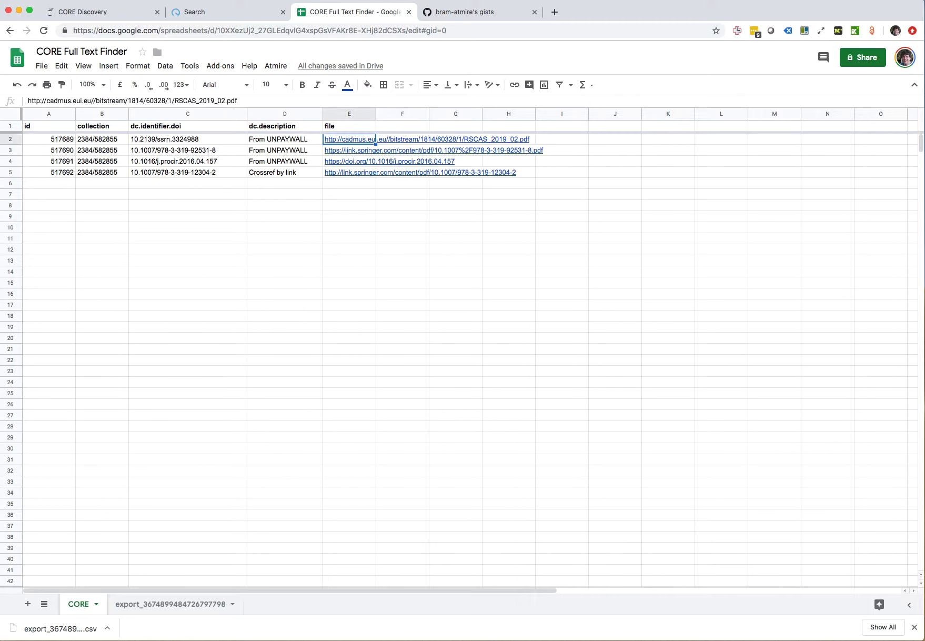
pyautogui.press('Right')
pyautogui.press('Right')
pyautogui.press('Right')
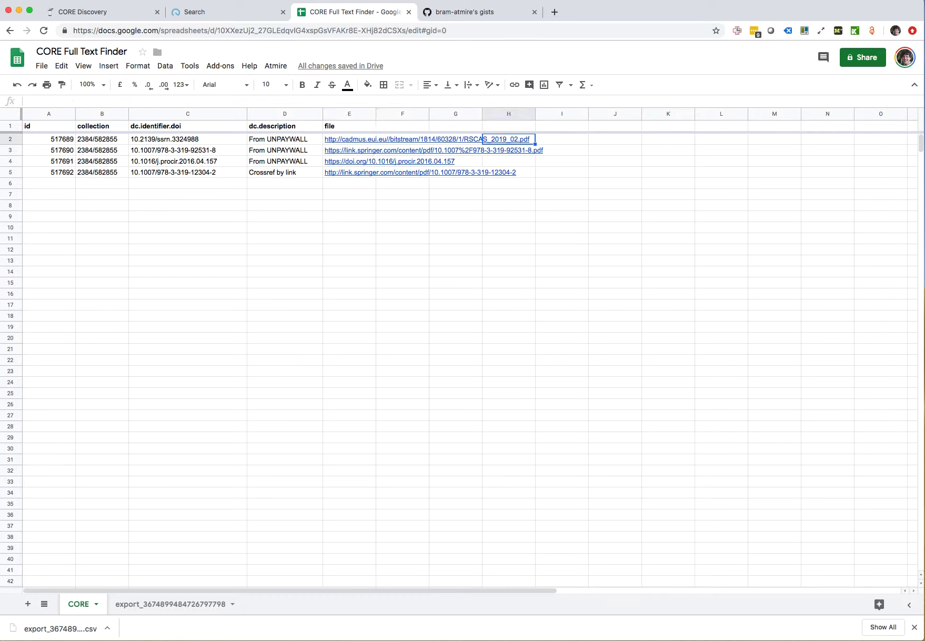
# Examine the full-text links in the file column for the remaining items, in rows 3 to 5
pyautogui.press('Down')
pyautogui.press('Left')
pyautogui.press('Left')
pyautogui.press('Left')
pyautogui.press('Down')
pyautogui.press('Down')
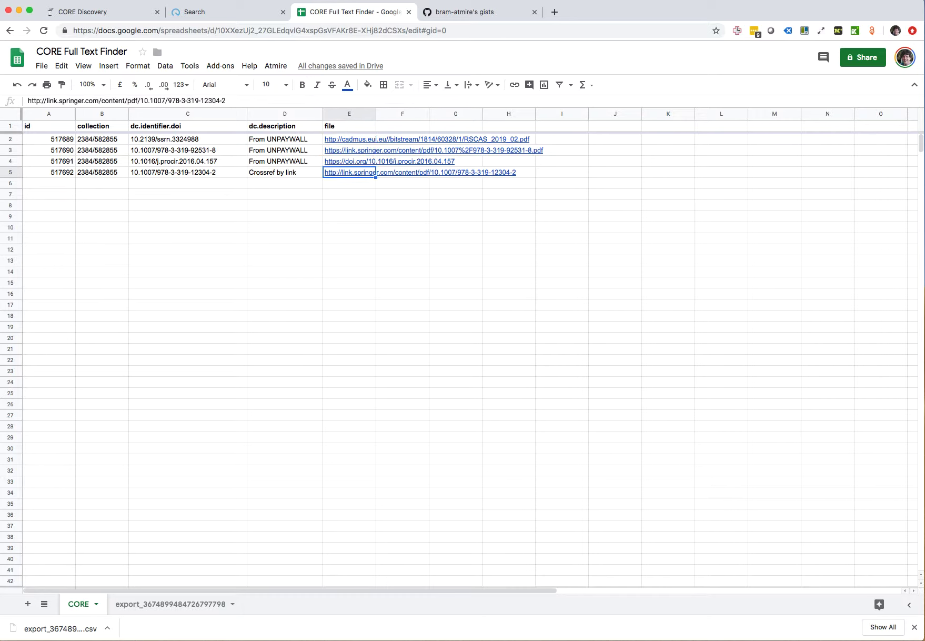
pyautogui.press('Up')
pyautogui.press('Right')
pyautogui.press('Down')
pyautogui.press('Up')
pyautogui.press('Left')
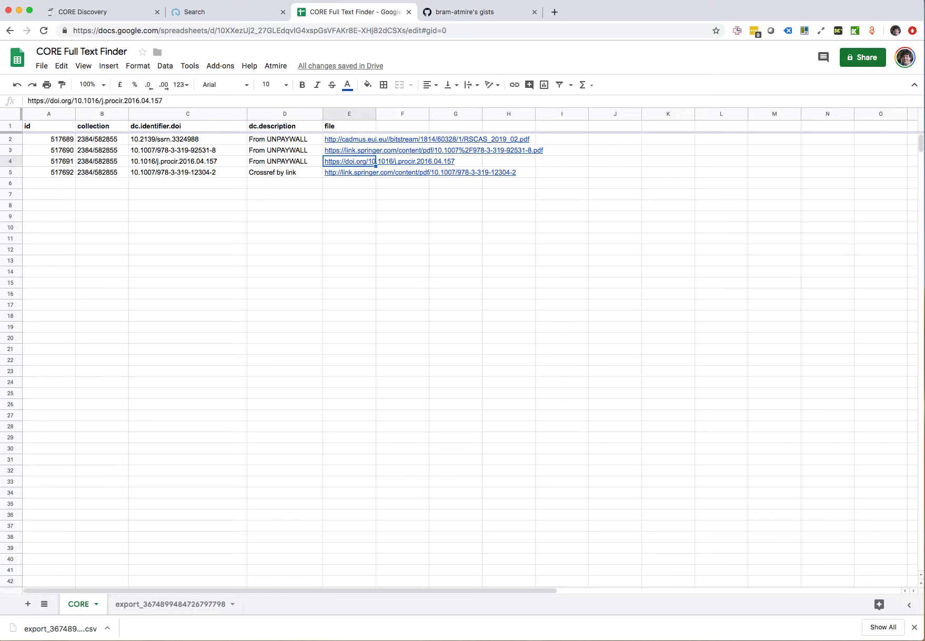
pyautogui.press('Down')
pyautogui.press('Up')
pyautogui.press('Down')
pyautogui.press('Right')
pyautogui.press('Right')
pyautogui.press('Left')
pyautogui.press('Left')
pyautogui.press('Down')
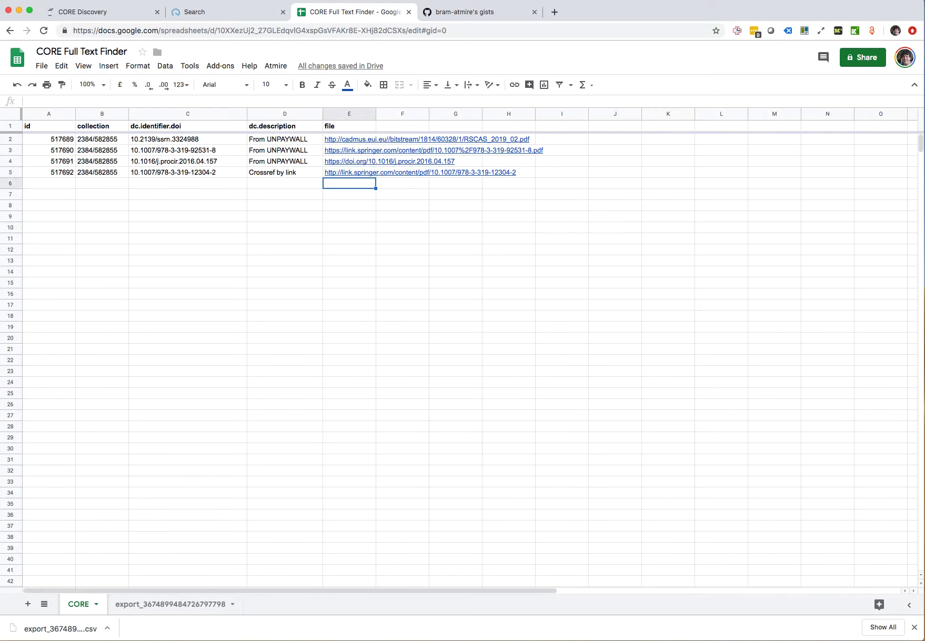
pyautogui.press('Left')
pyautogui.press('Left')
pyautogui.press('Left')
pyautogui.press('Left')
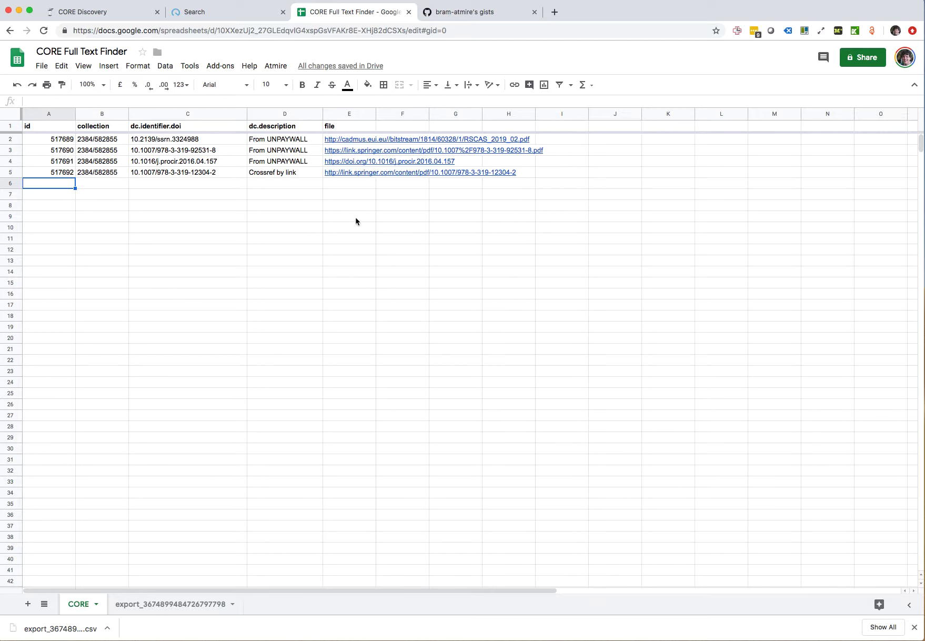
# Download the CORE sheet as a comma-separated values (.csv) file
pyautogui.click(41, 67)
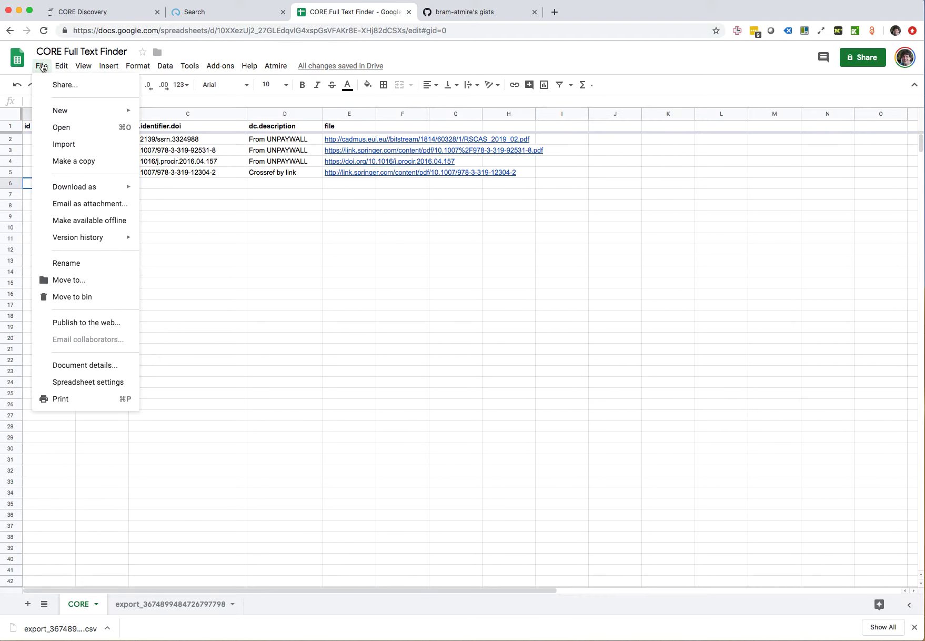
pyautogui.moveTo(90, 180)
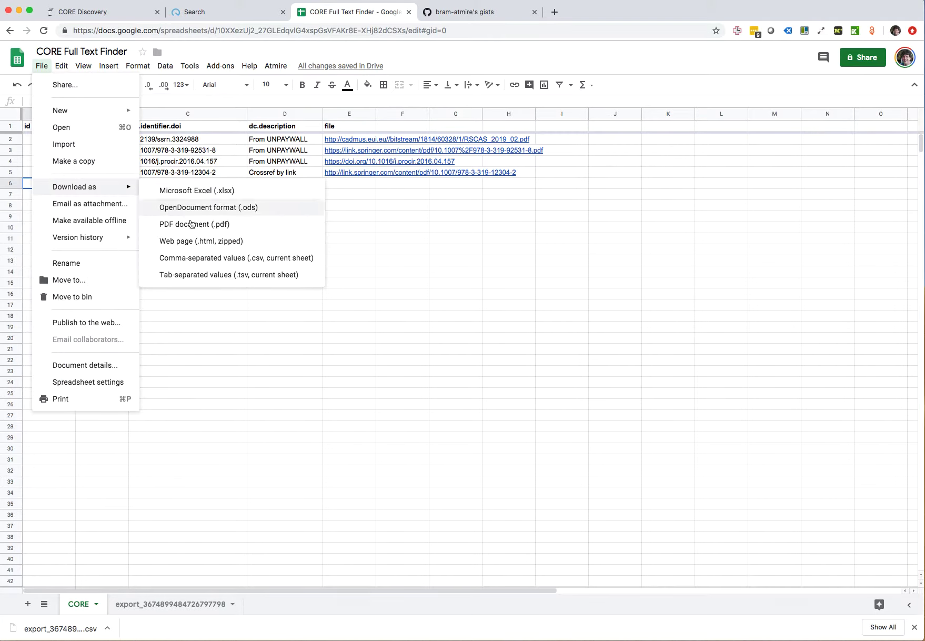
pyautogui.click(230, 260)
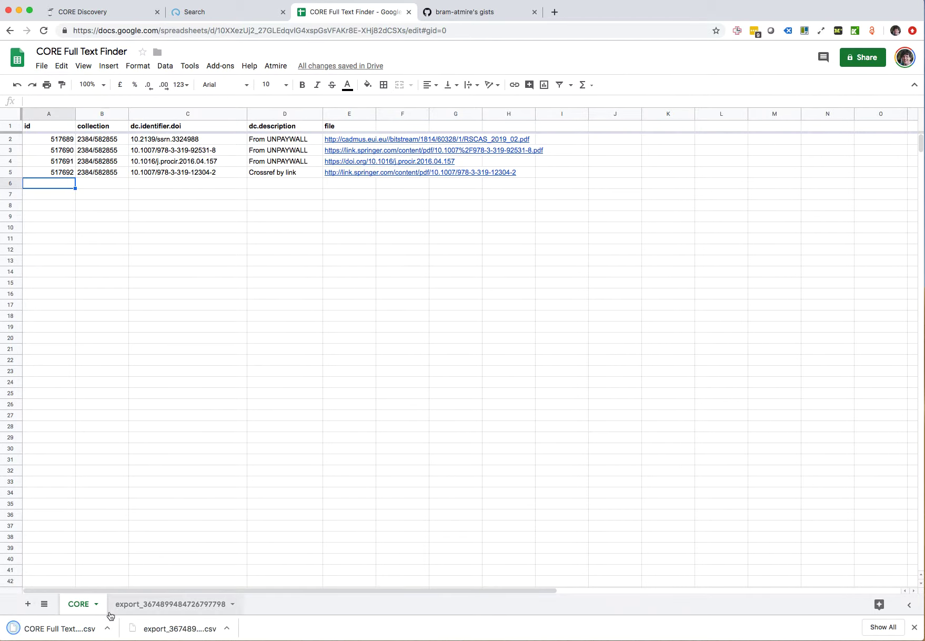
pyautogui.click(108, 628)
pyautogui.click(192, 510)
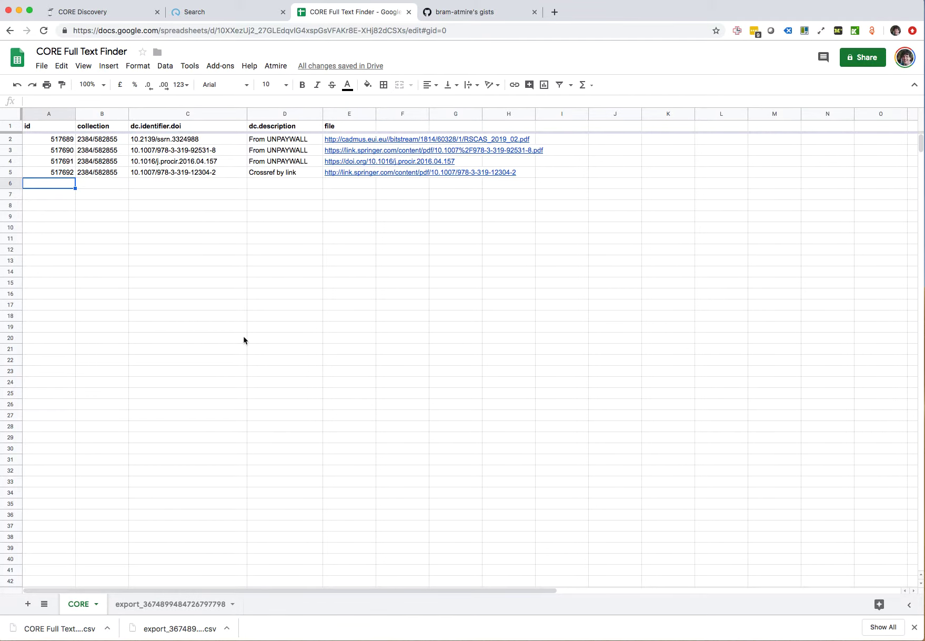
# Switch to the Open Repository site and open its Import Metadata page
pyautogui.click(226, 16)
pyautogui.scroll(-5, 70, 378)
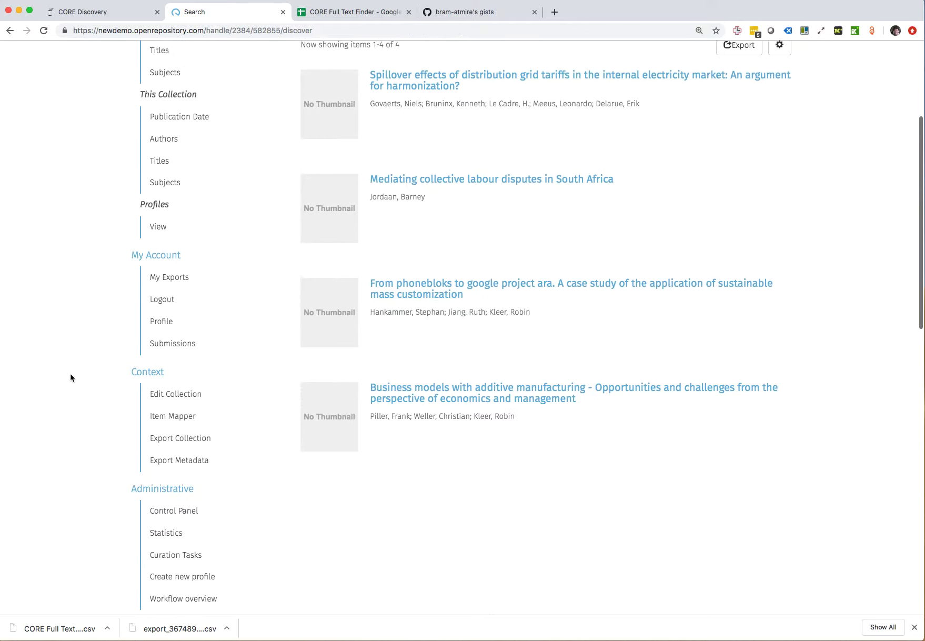
pyautogui.scroll(-6, 71, 378)
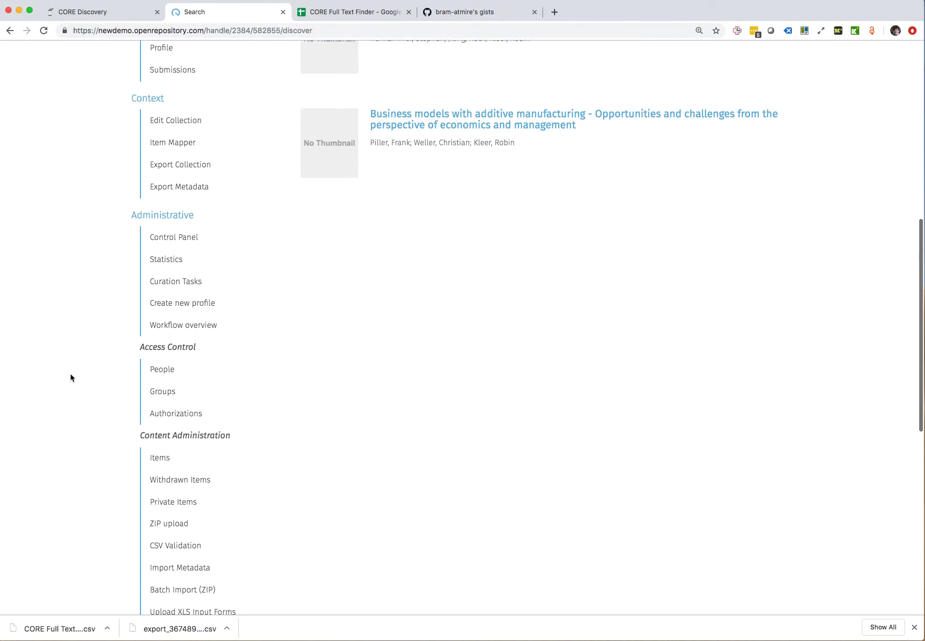
pyautogui.click(196, 470)
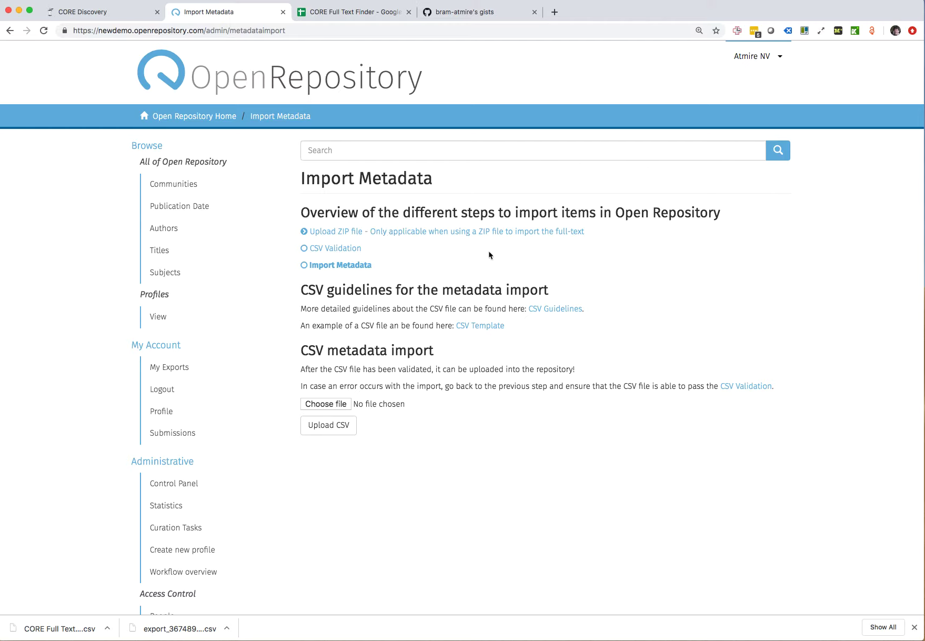
# Upload "CORE Full Text Finder - CORE (4).csv" from Downloads as the metadata import and apply the pending changes
pyautogui.click(336, 403)
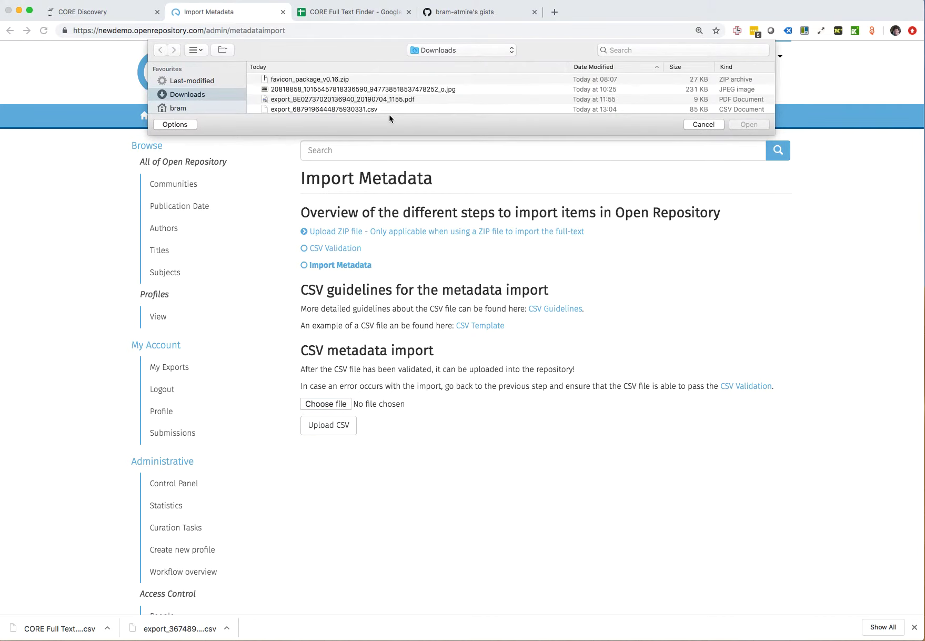
pyautogui.scroll(-10, 413, 101)
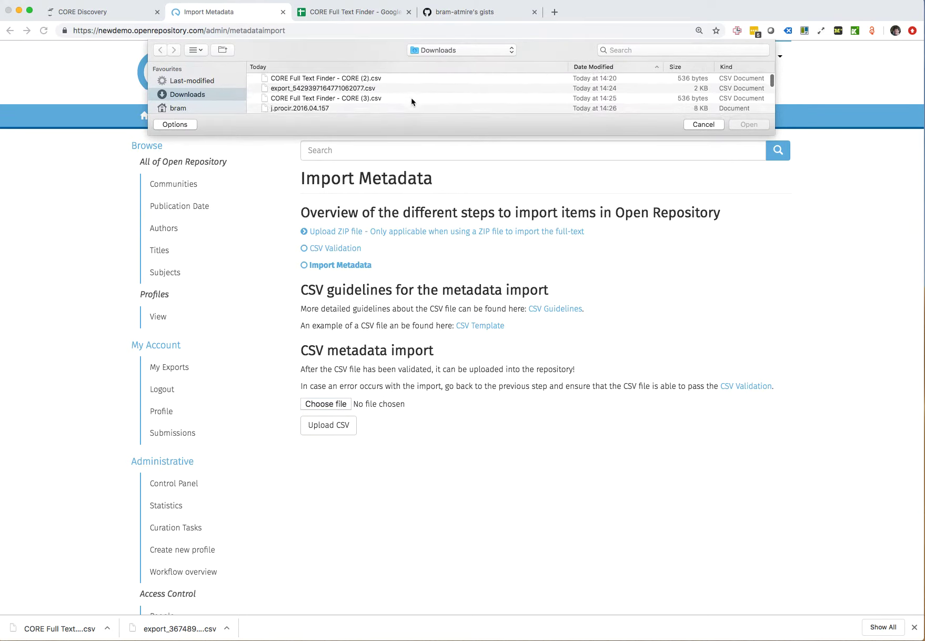
pyautogui.scroll(-3, 412, 102)
pyautogui.click(373, 89)
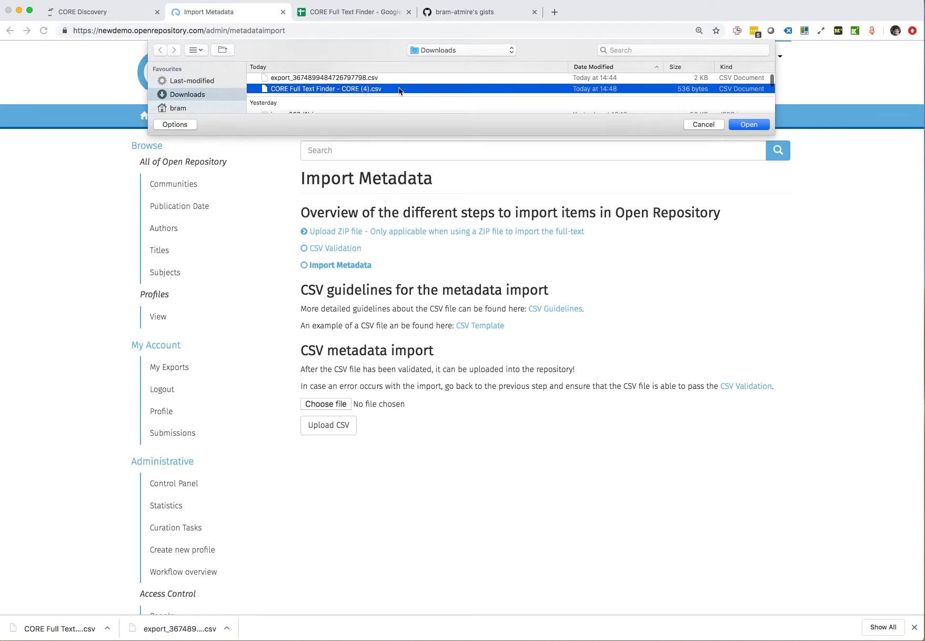
pyautogui.click(749, 125)
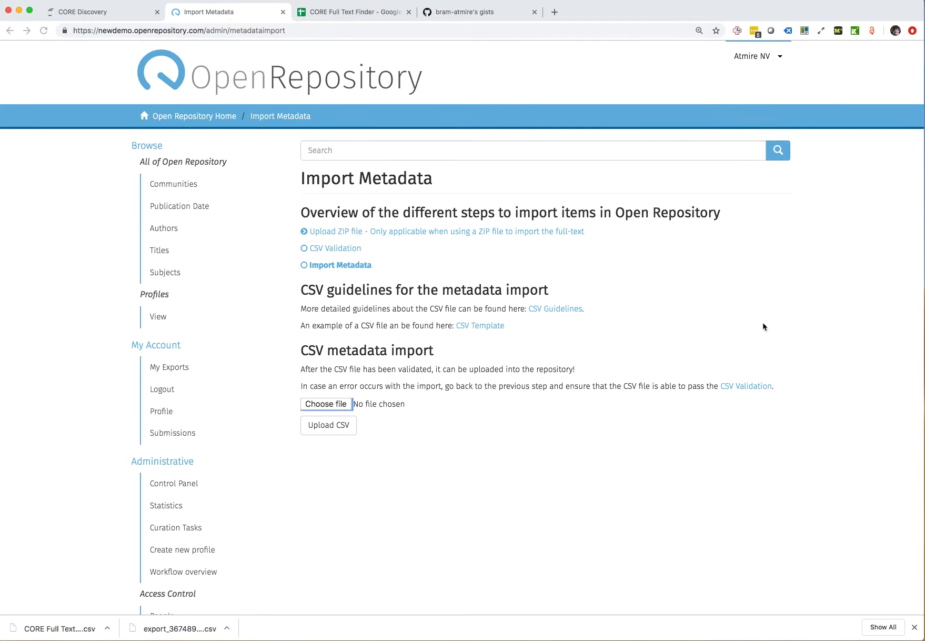
pyautogui.click(325, 431)
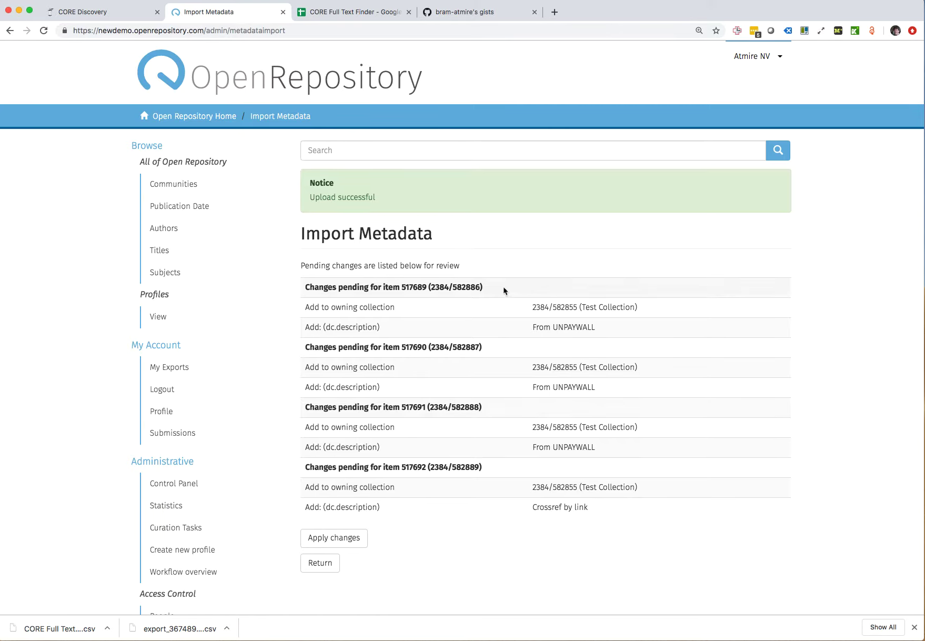
pyautogui.click(352, 542)
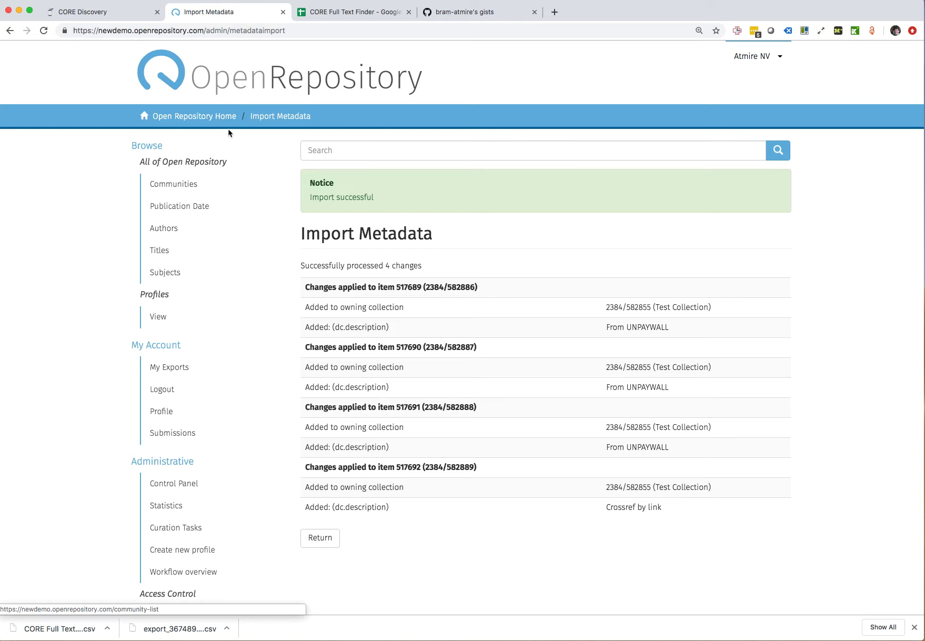
# Browse to the Test Collection in the Atmire community and open the item "Spillover effects of distribution grid tariffs in the internal electricity market"
pyautogui.click(200, 185)
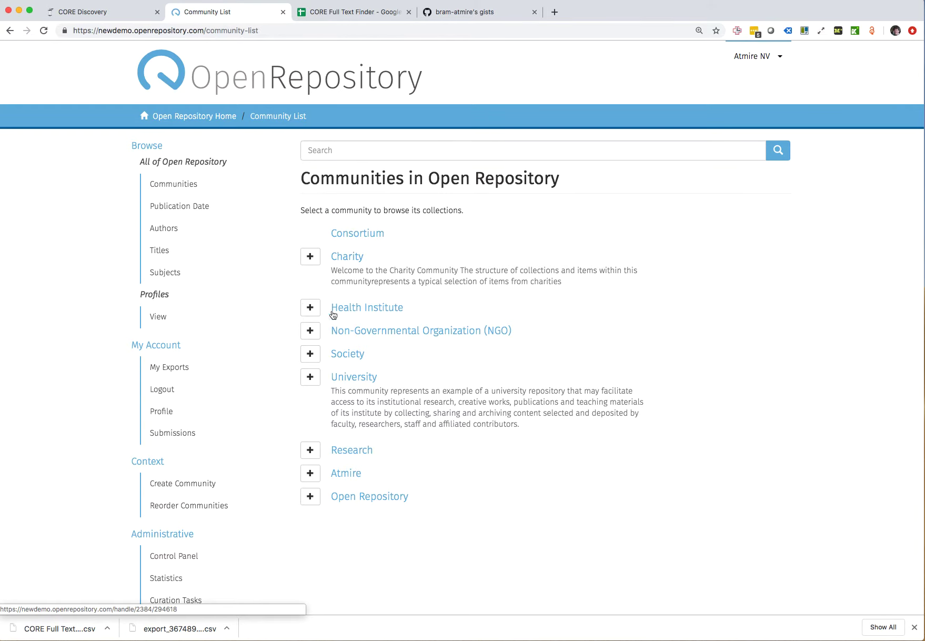
pyautogui.click(310, 473)
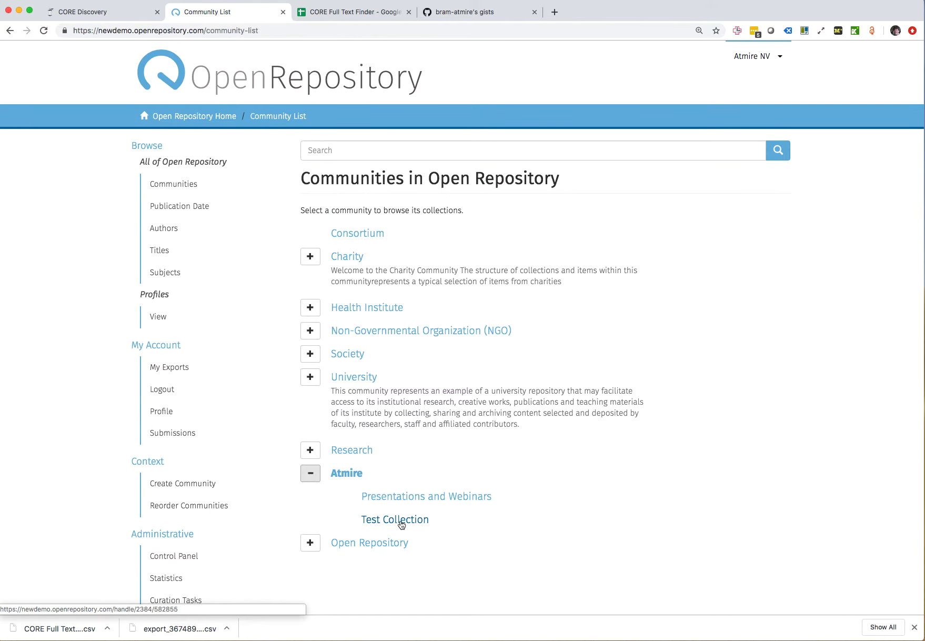
pyautogui.click(423, 520)
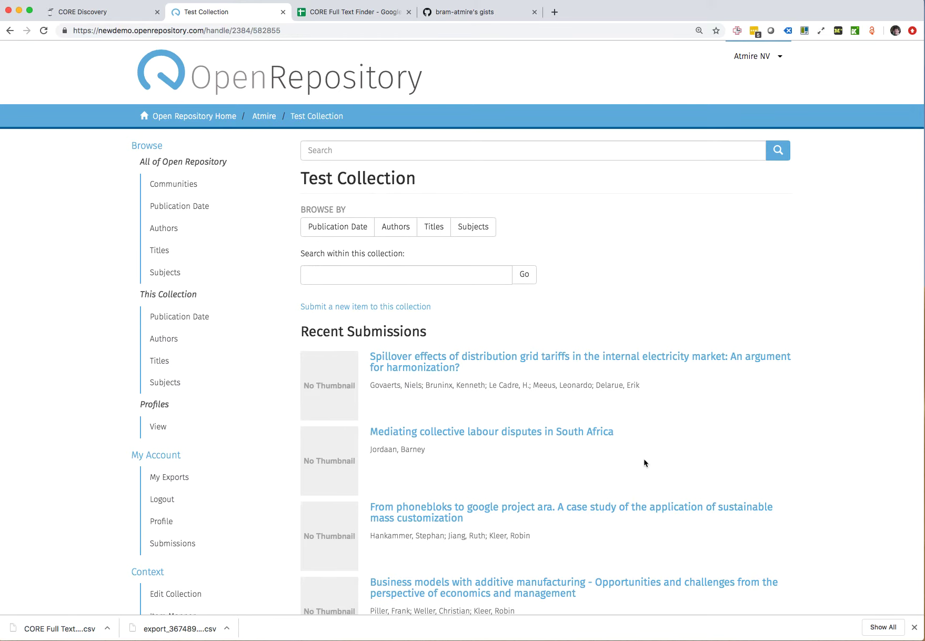
pyautogui.scroll(-2, 550, 463)
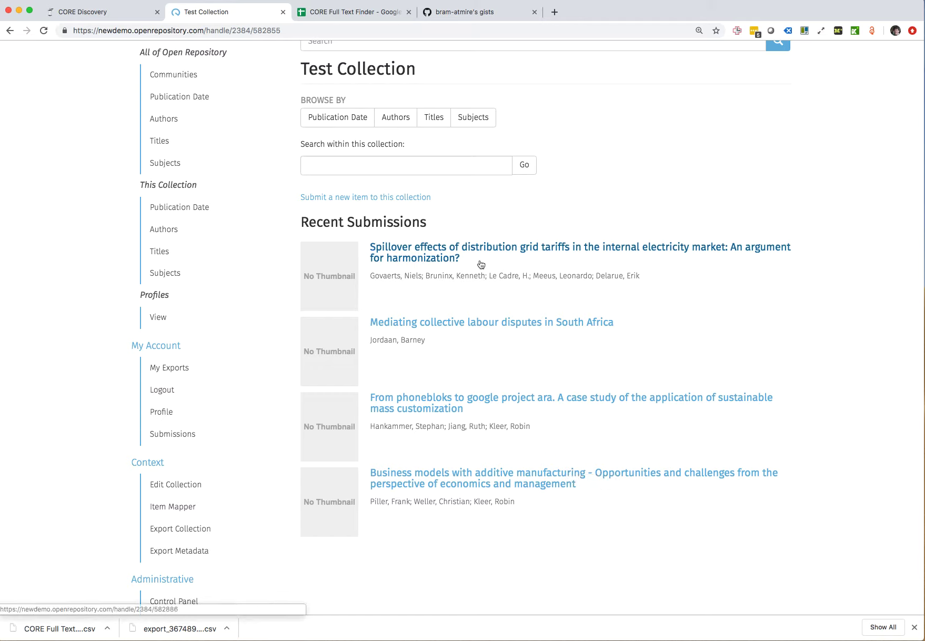
pyautogui.click(434, 251)
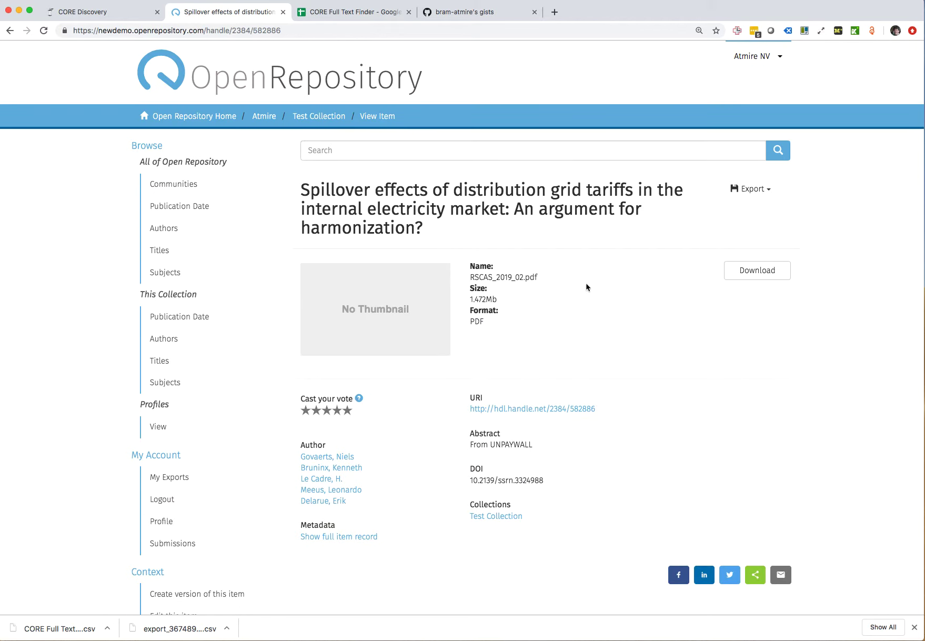
# Open the item's RSCAS_2019_02.pdf file and examine its cover page and the first pages of the paper
pyautogui.click(756, 275)
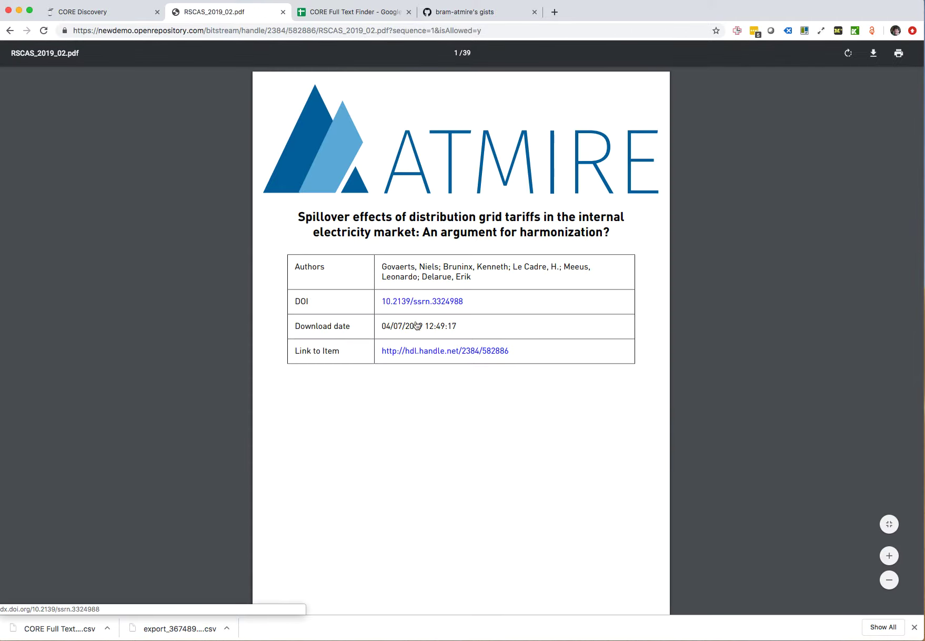
pyautogui.scroll(-1, 460, 386)
pyautogui.scroll(-8, 461, 389)
pyautogui.scroll(8, 472, 381)
pyautogui.scroll(-5, 361, 361)
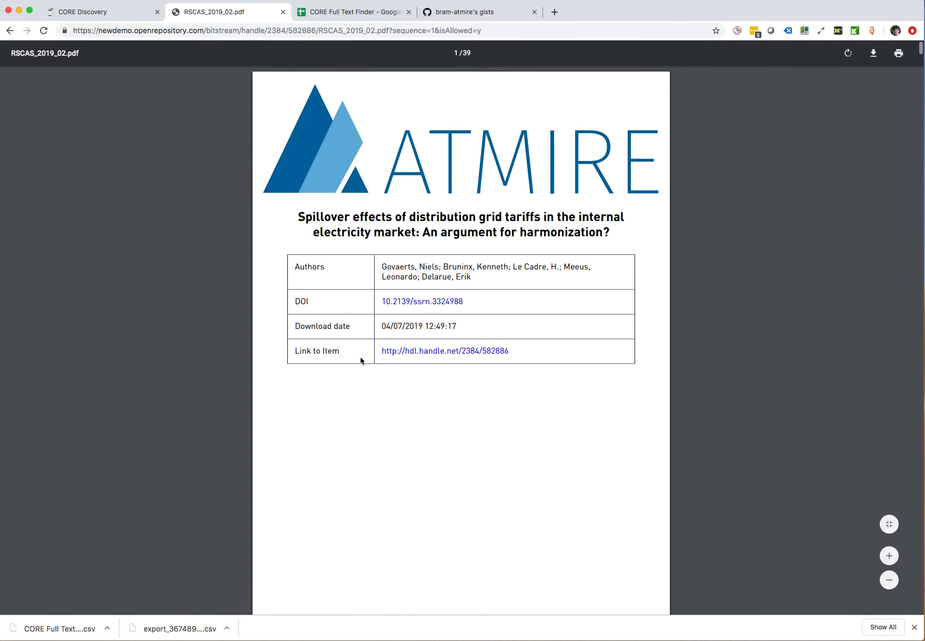
pyautogui.scroll(-5, 361, 361)
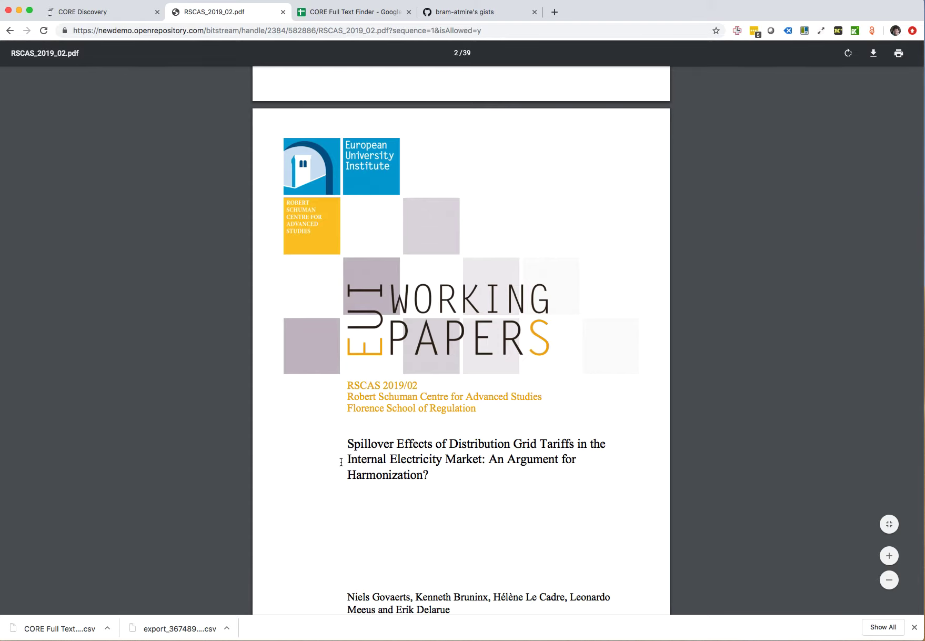
pyautogui.scroll(-4, 341, 462)
pyautogui.scroll(14, 343, 463)
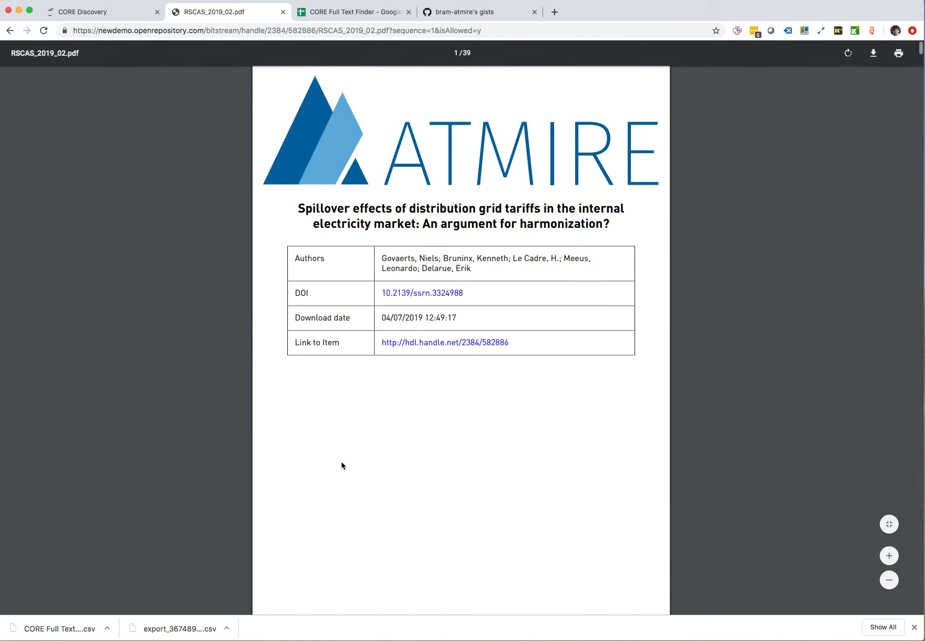
pyautogui.scroll(1, 342, 464)
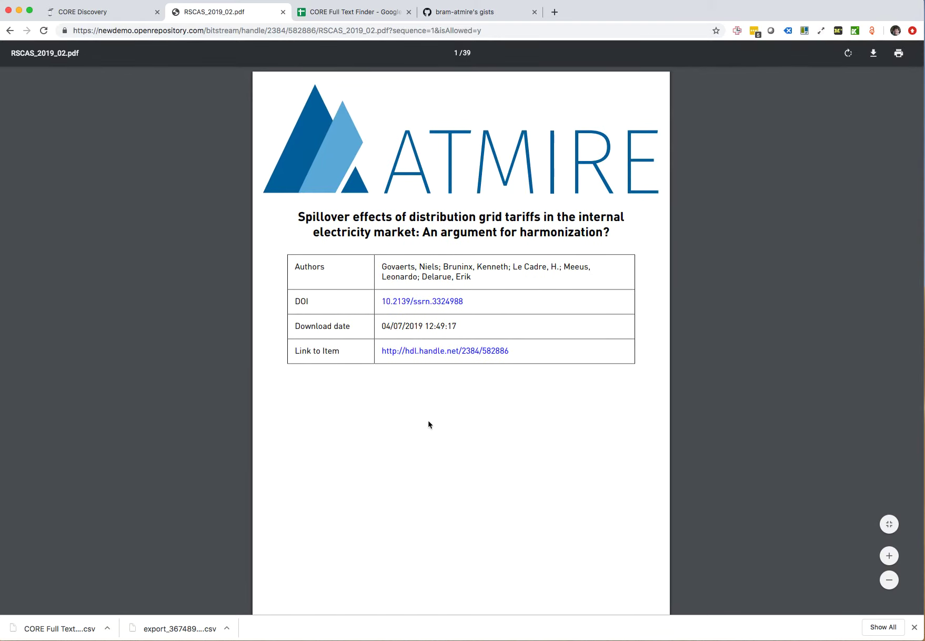
# Return to the Test Collection, open "Mediating collective labour disputes in South Africa" and view its attached PDF
pyautogui.scroll(-1, 399, 425)
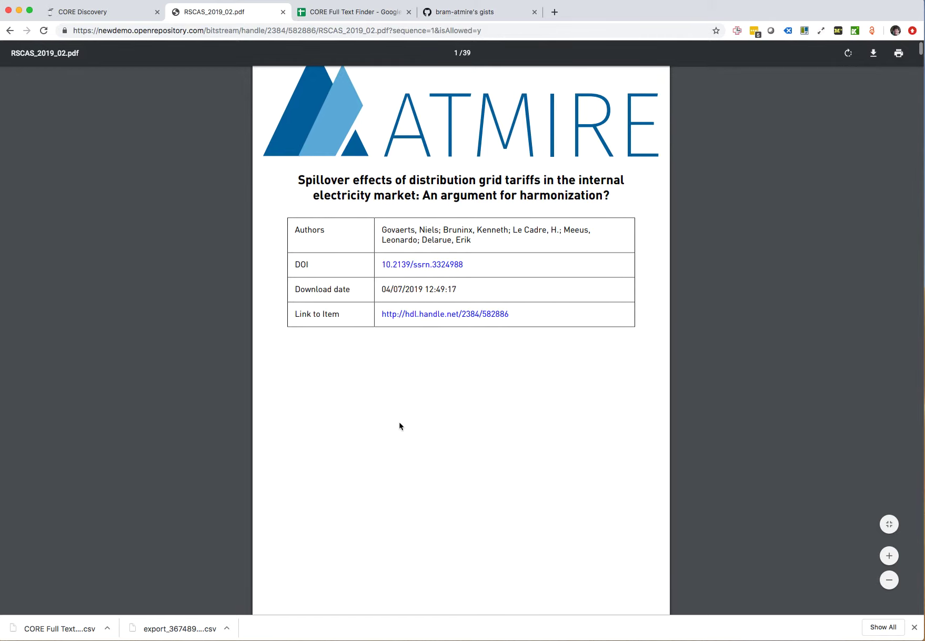
pyautogui.scroll(2, 409, 428)
pyautogui.click(10, 31)
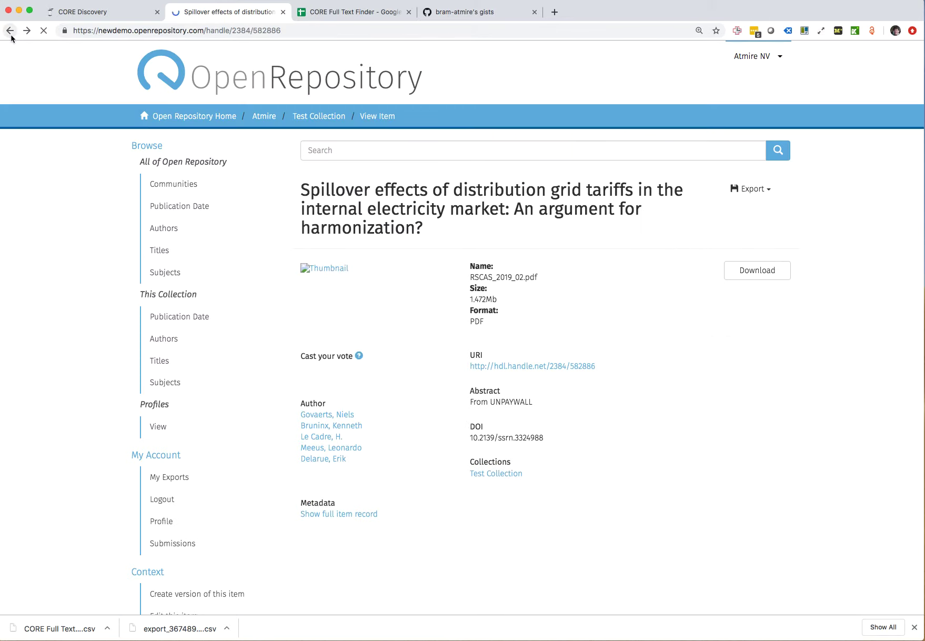
pyautogui.click(10, 31)
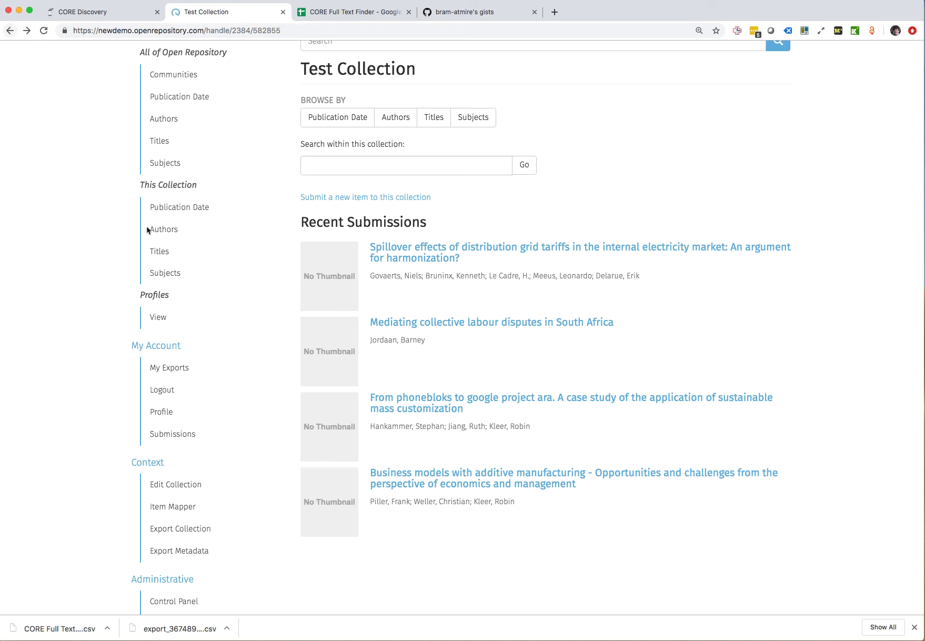
pyautogui.click(453, 323)
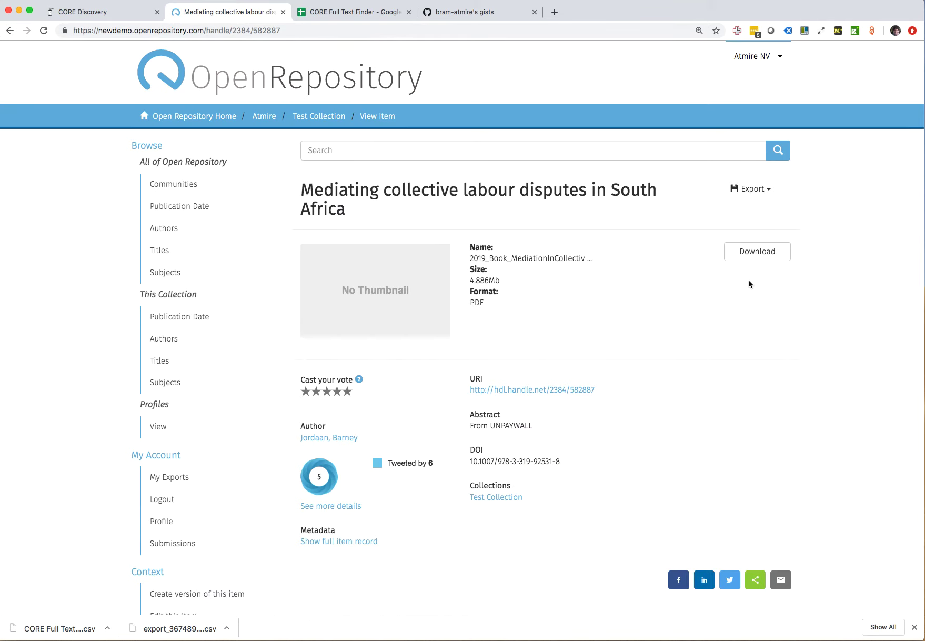
pyautogui.click(756, 254)
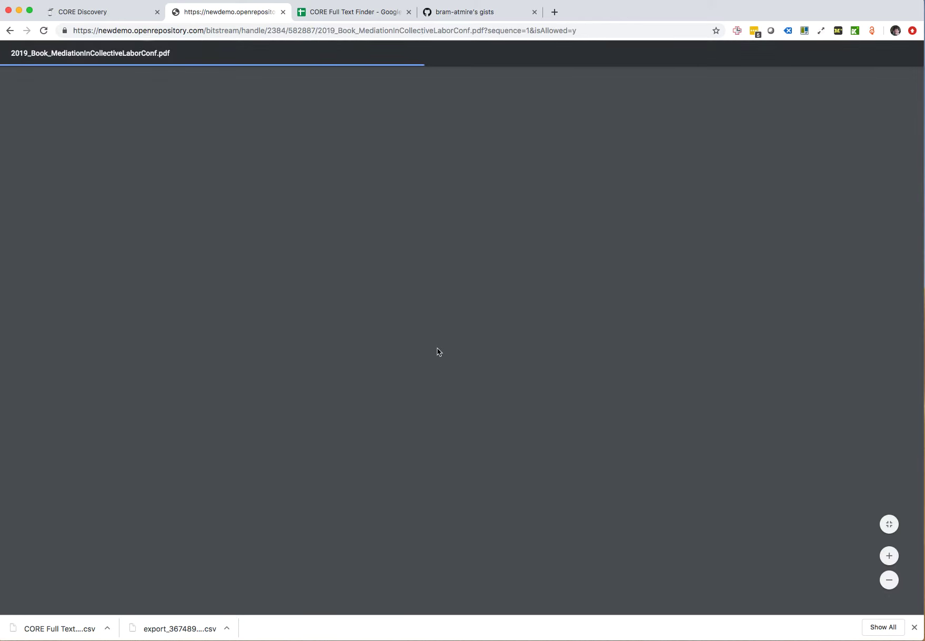
pyautogui.scroll(-7, 453, 348)
pyautogui.scroll(7, 453, 349)
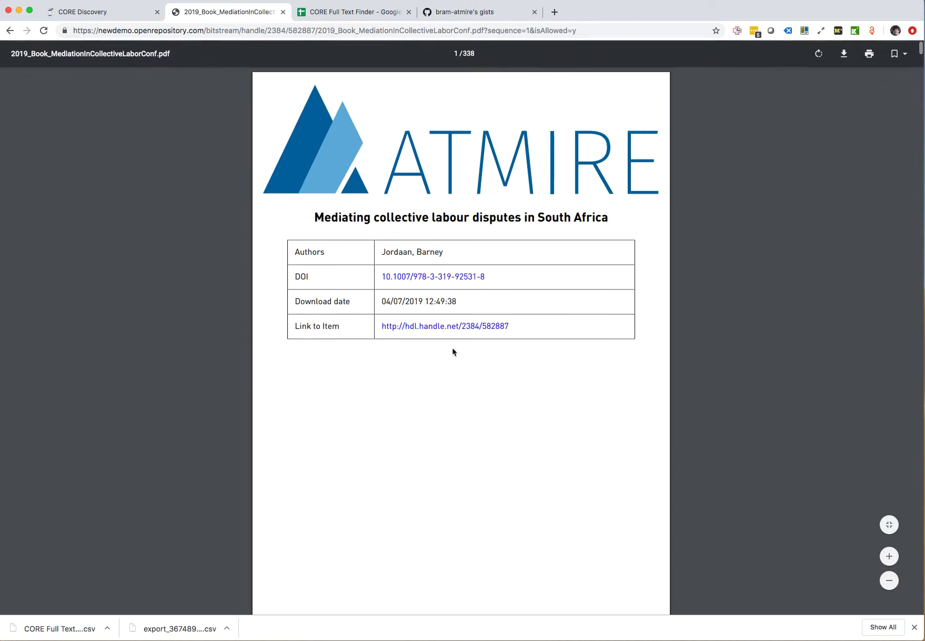
# Return to the Test Collection, open the "From phonebloks to google project ara" item and examine its attached file's size, format and the item's DOI
pyautogui.click(10, 30)
pyautogui.click(10, 30)
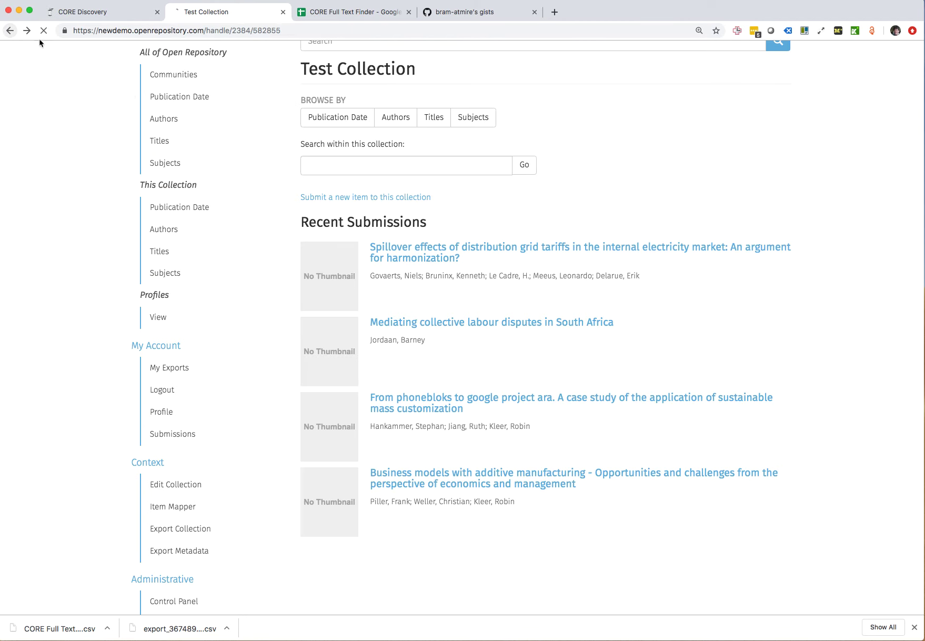
pyautogui.click(405, 402)
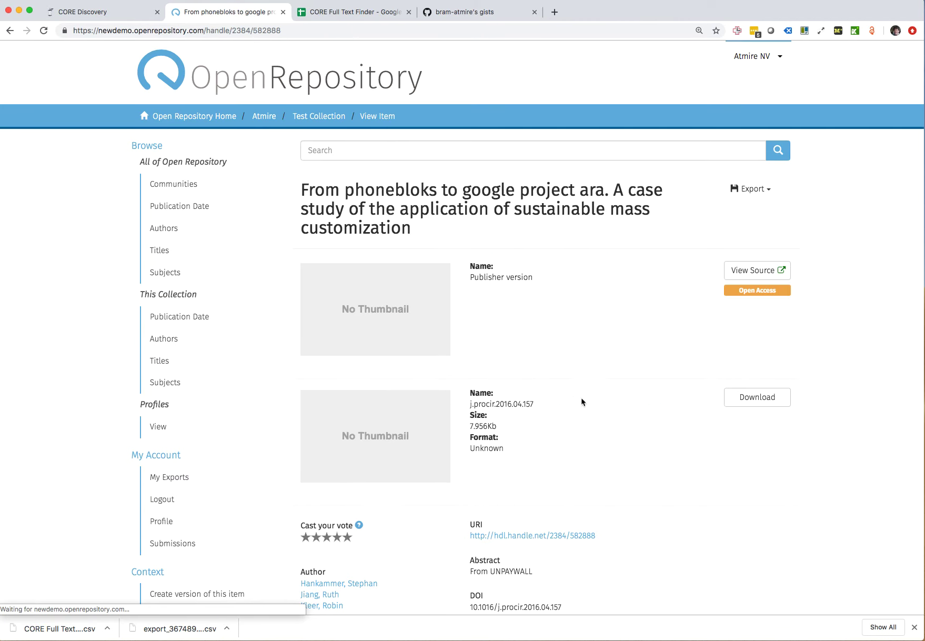
pyautogui.scroll(-3, 568, 460)
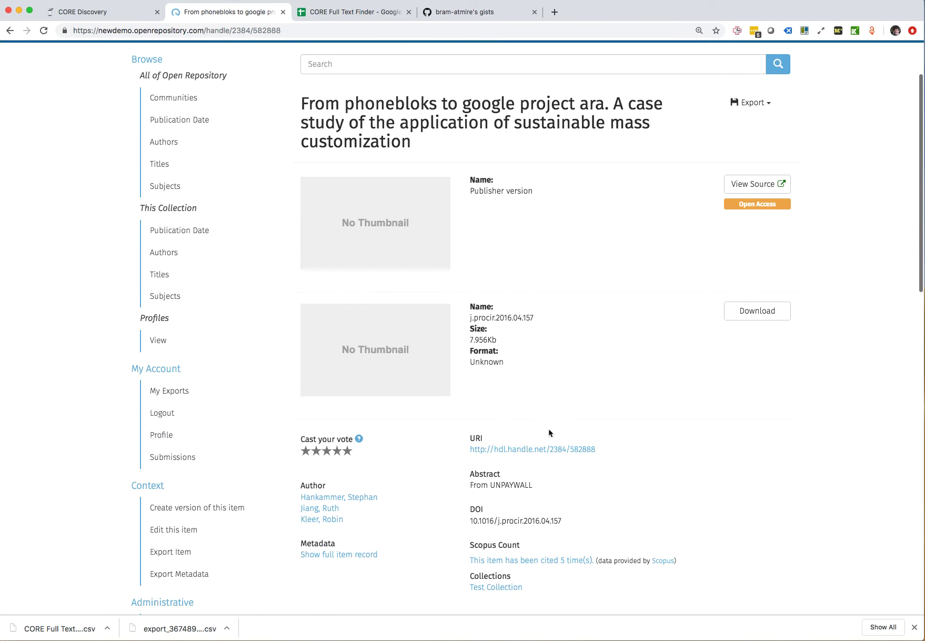
pyautogui.moveTo(470, 340); pyautogui.dragTo(509, 342)
pyautogui.click(473, 340)
pyautogui.click(504, 362)
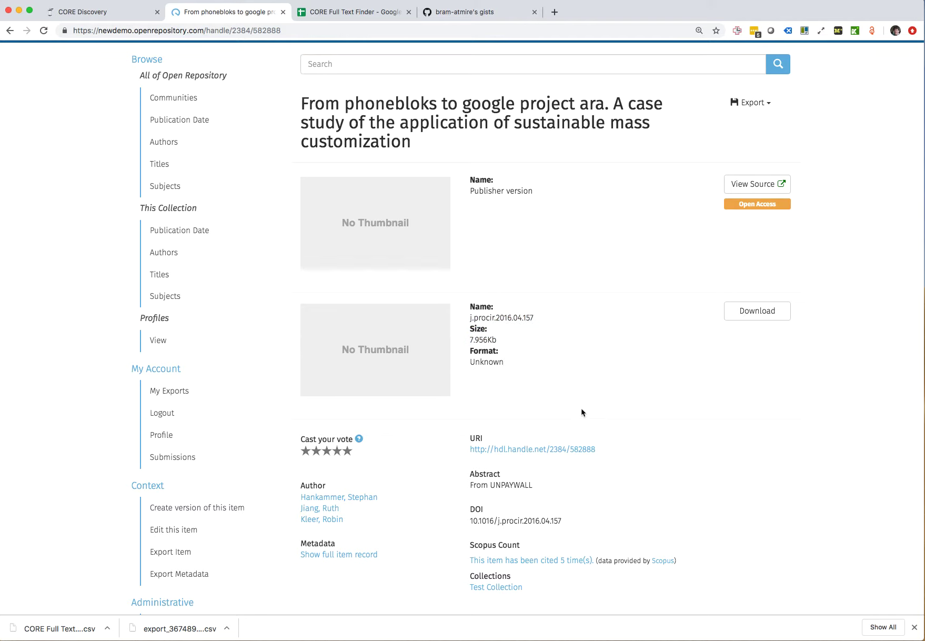
pyautogui.scroll(-2, 583, 412)
pyautogui.scroll(5, 582, 412)
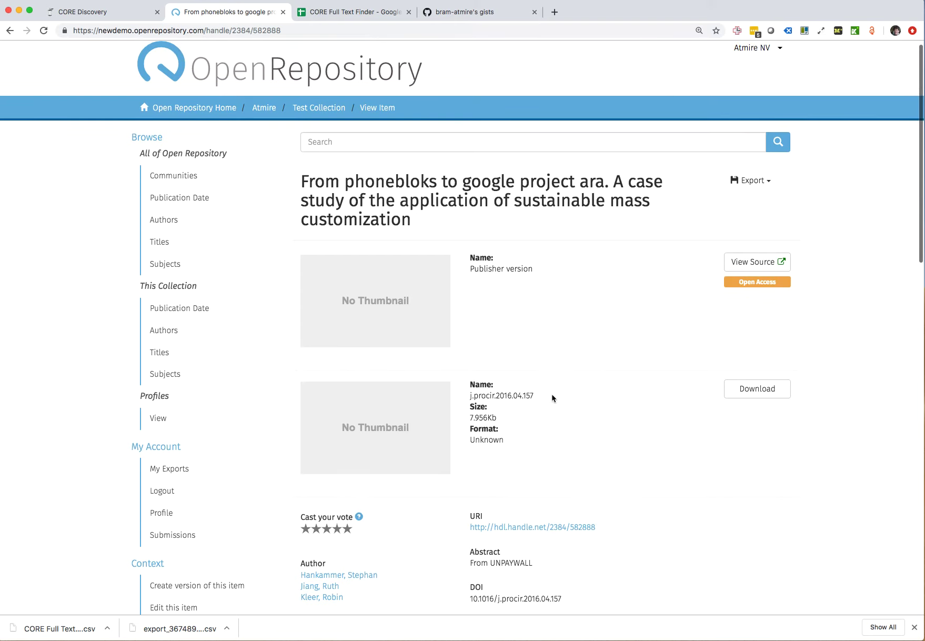
pyautogui.scroll(-3, 552, 399)
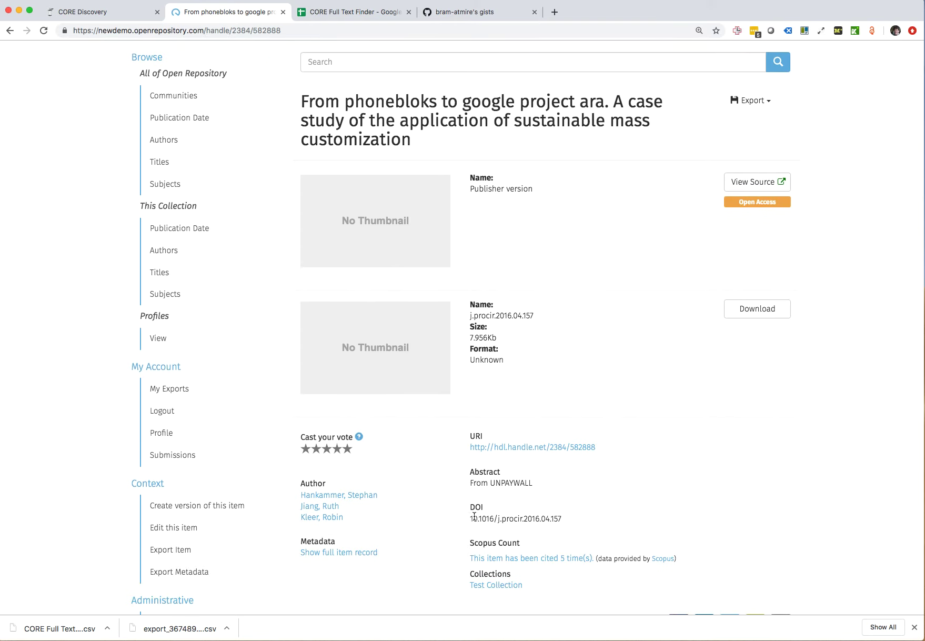
pyautogui.moveTo(473, 517); pyautogui.dragTo(541, 519)
pyautogui.click(612, 488)
pyautogui.scroll(-3, 530, 314)
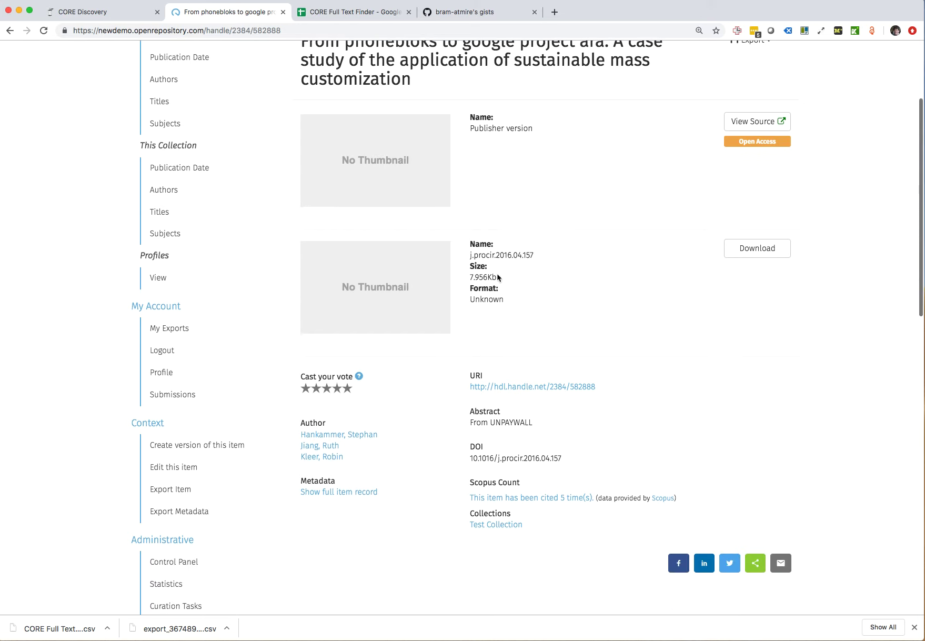
# Download the item's j.procir.2016.04.157 file and try to open it
pyautogui.click(757, 252)
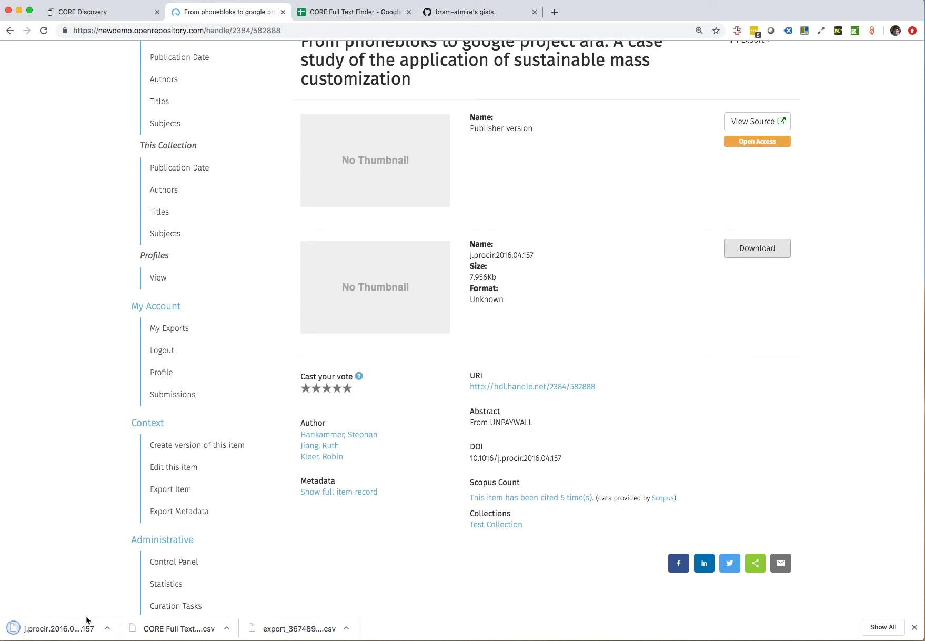
pyautogui.click(80, 629)
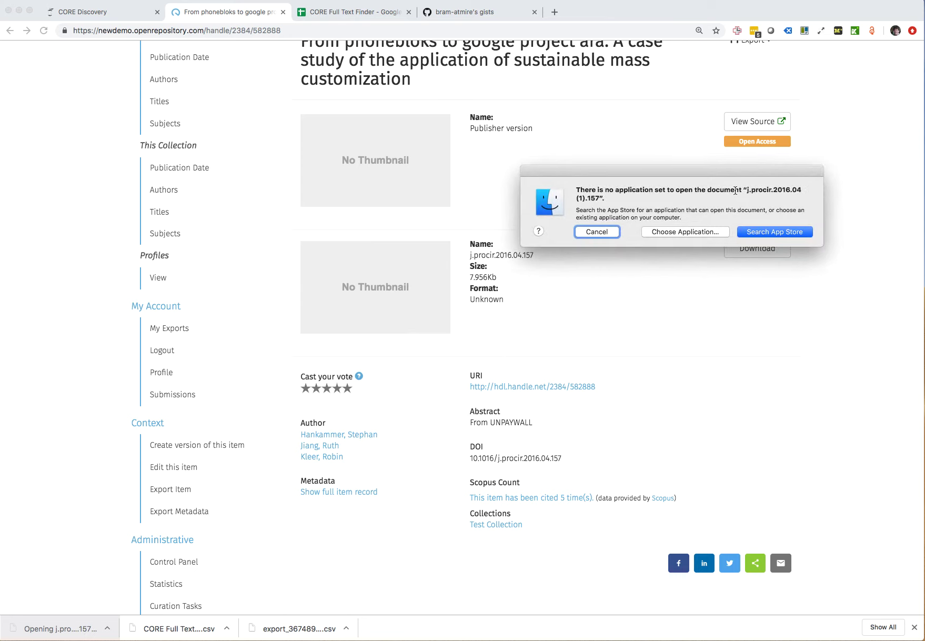
pyautogui.click(597, 232)
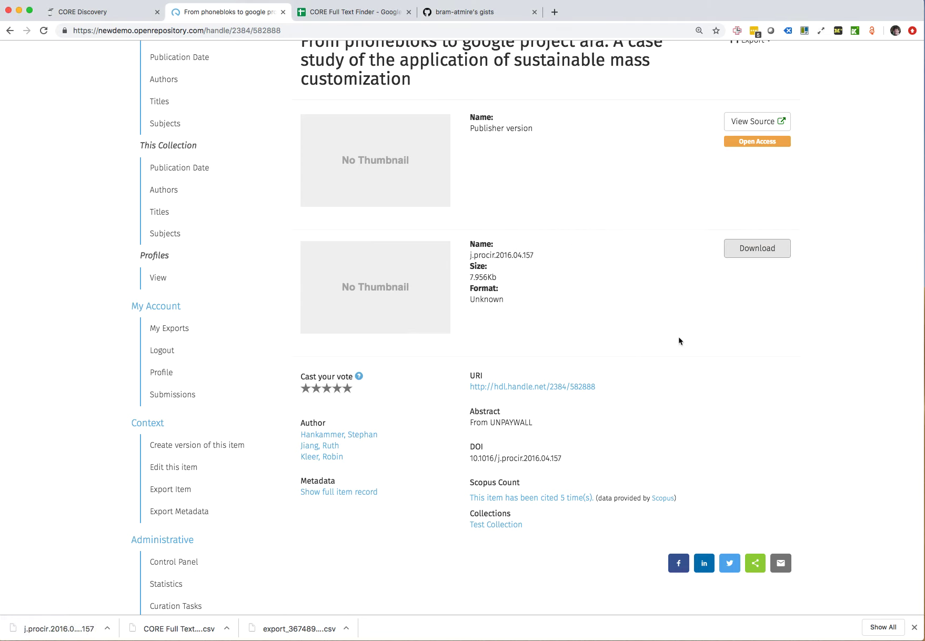
# Switch to the CORE Full Text Finder spreadsheet, open the file link for DOI 10.1016/j.procir.2016.04.157 and compare its target page with the sheet
pyautogui.click(350, 15)
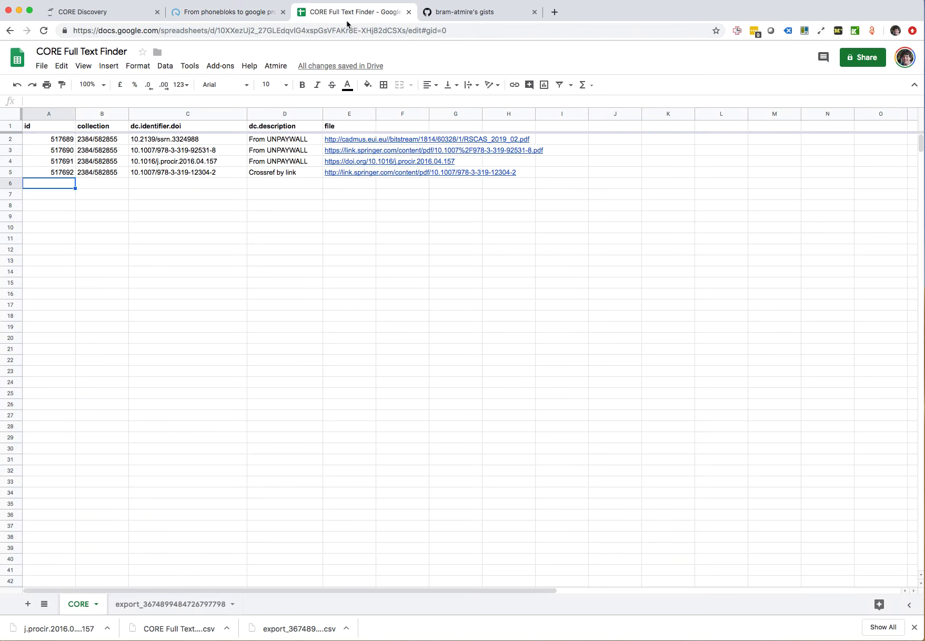
pyautogui.click(347, 164)
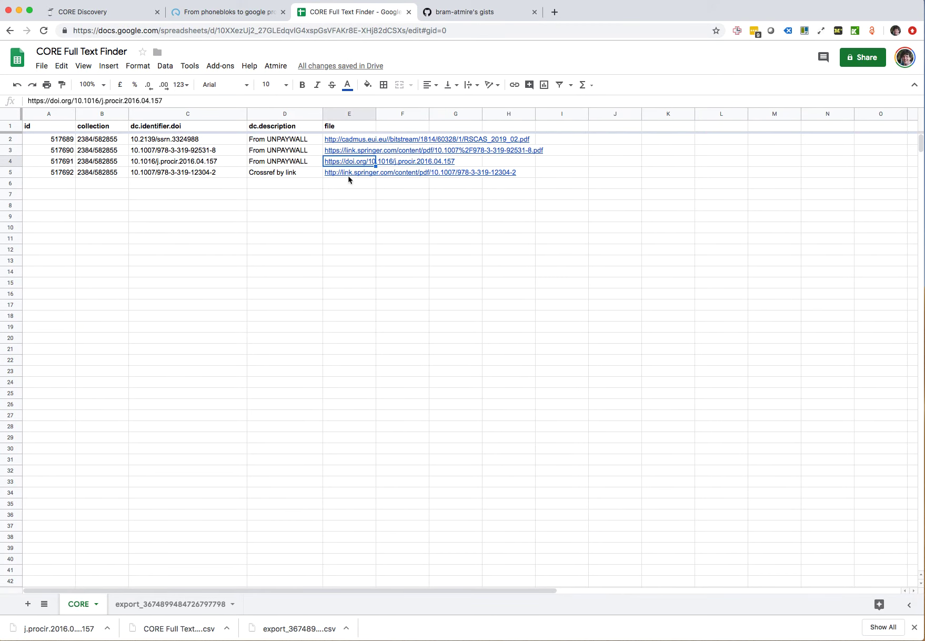
pyautogui.click(345, 192)
pyautogui.click(351, 165)
pyautogui.click(360, 148)
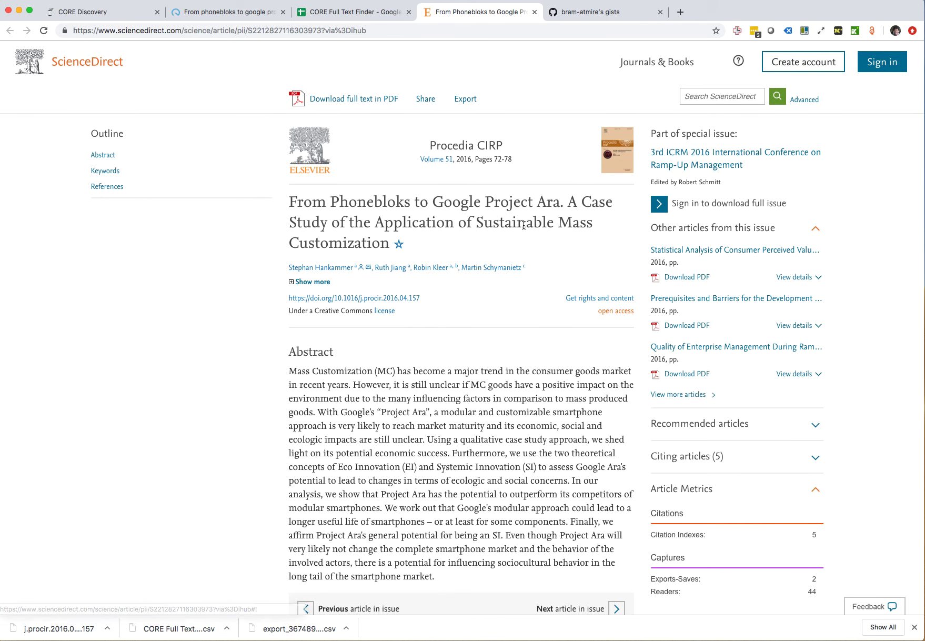
pyautogui.click(350, 13)
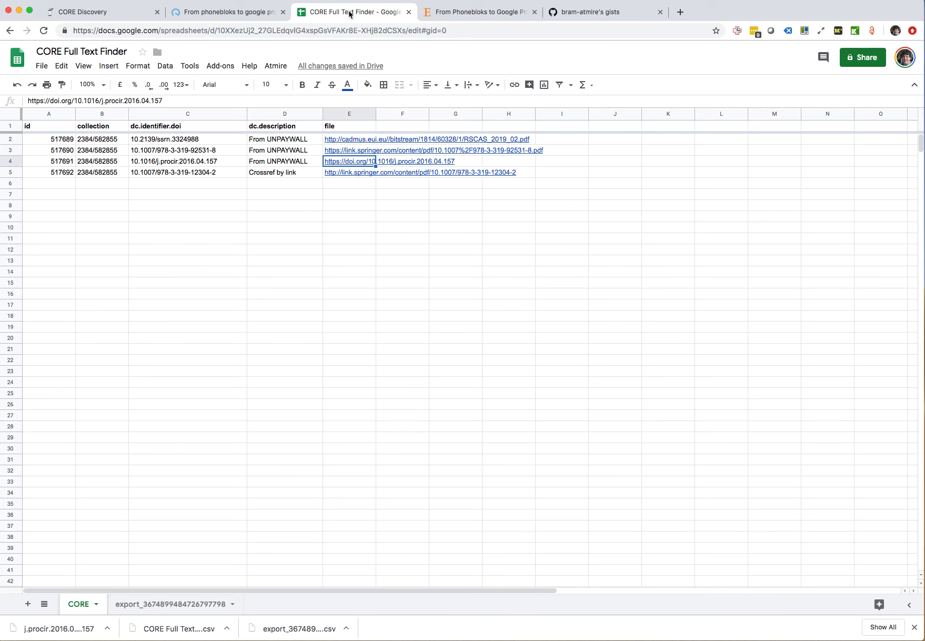
pyautogui.click(480, 14)
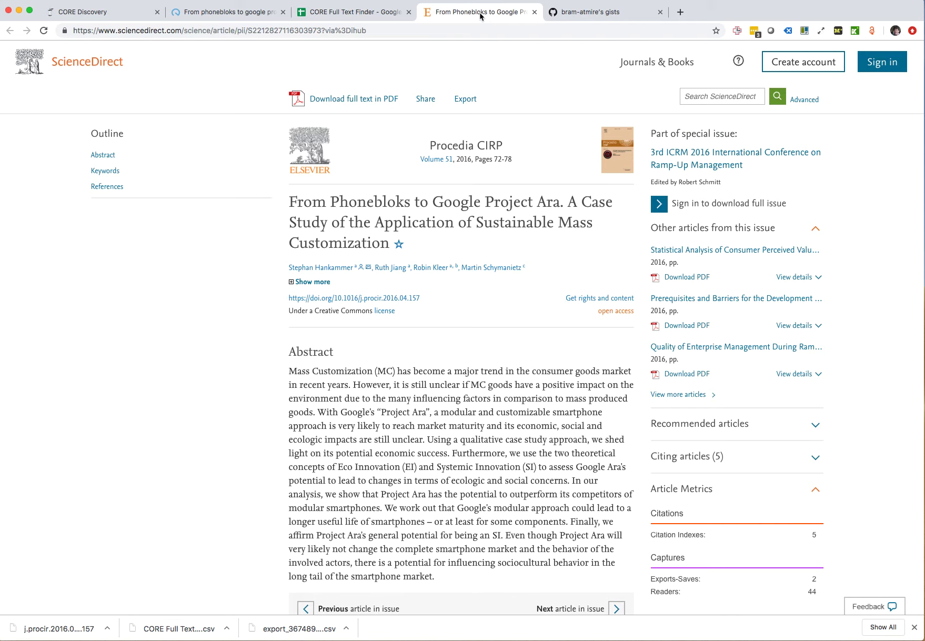
pyautogui.click(357, 15)
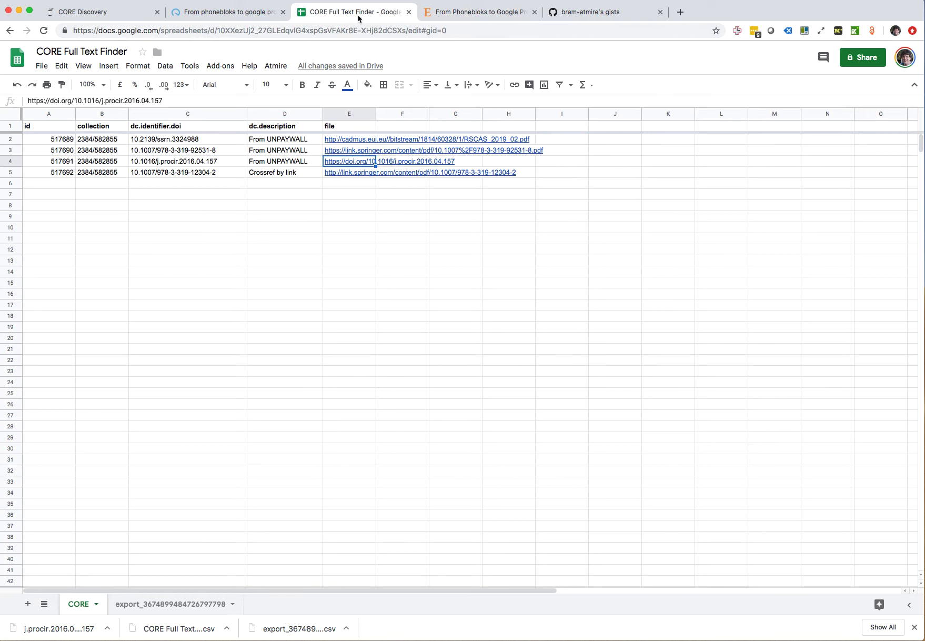
# Switch back to Open Repository and open the Test Collection item "Business models with additive manufacturing"
pyautogui.click(223, 13)
pyautogui.click(9, 32)
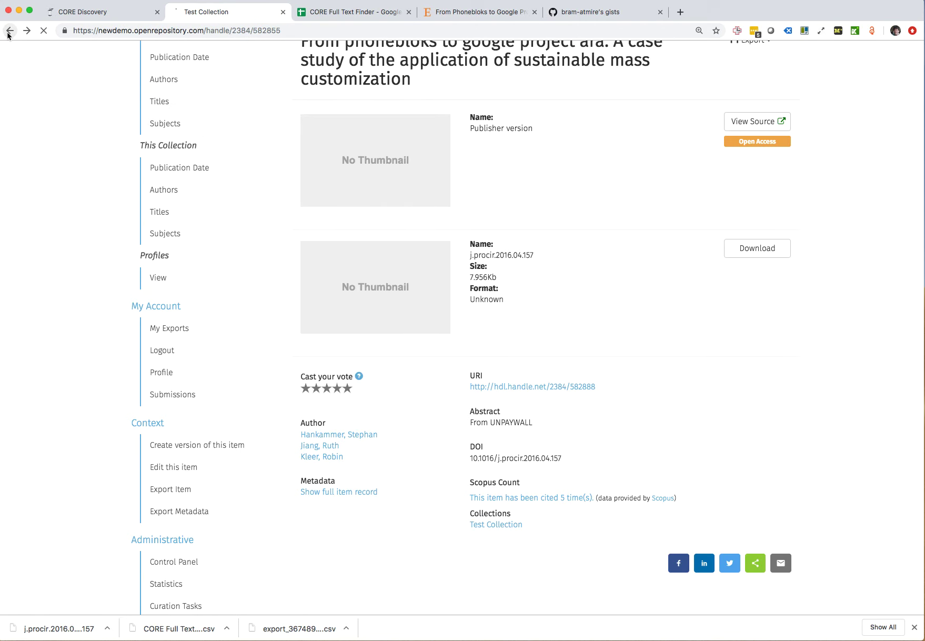
pyautogui.click(508, 473)
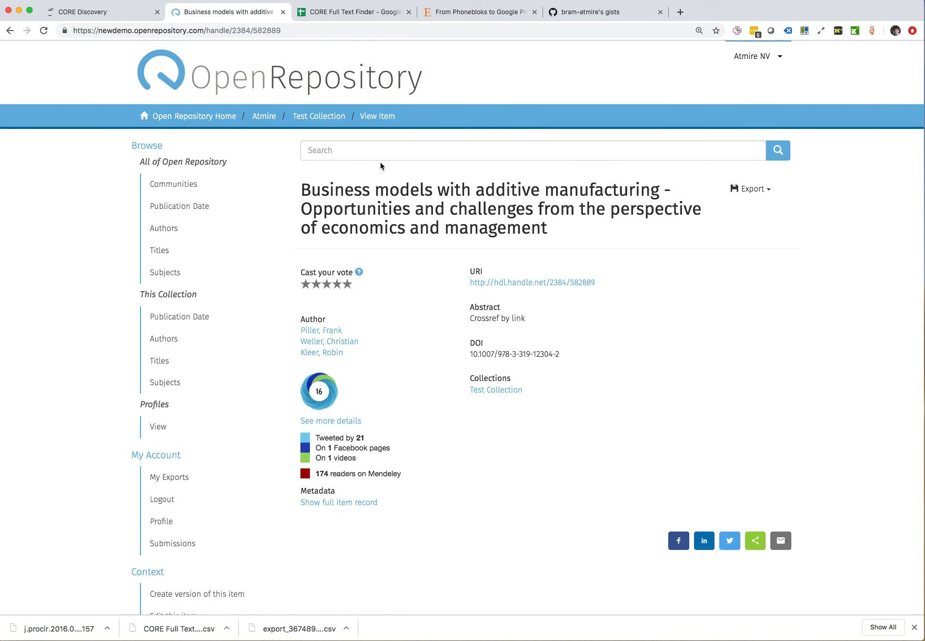
pyautogui.click(350, 15)
pyautogui.click(357, 178)
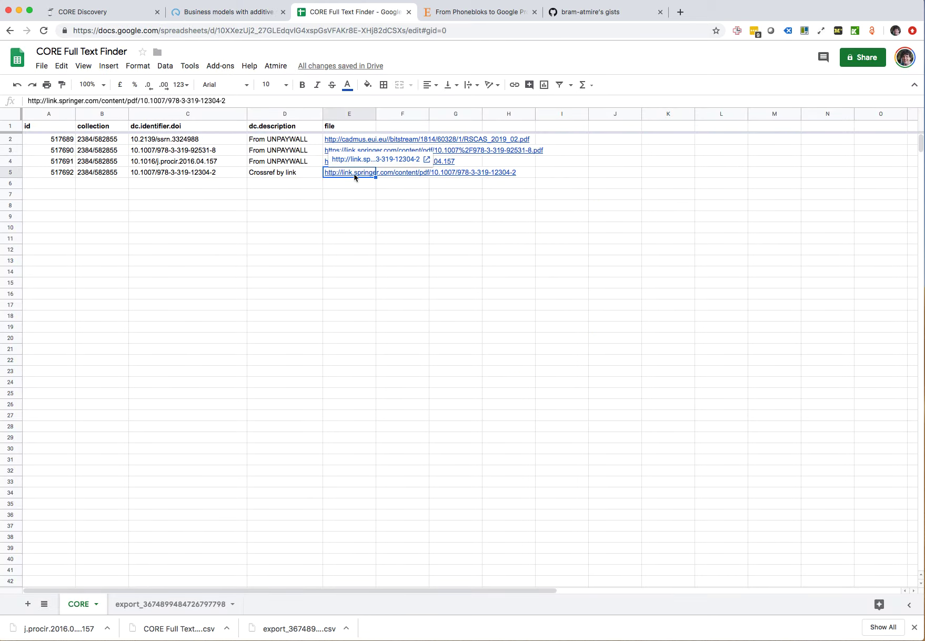
pyautogui.click(350, 162)
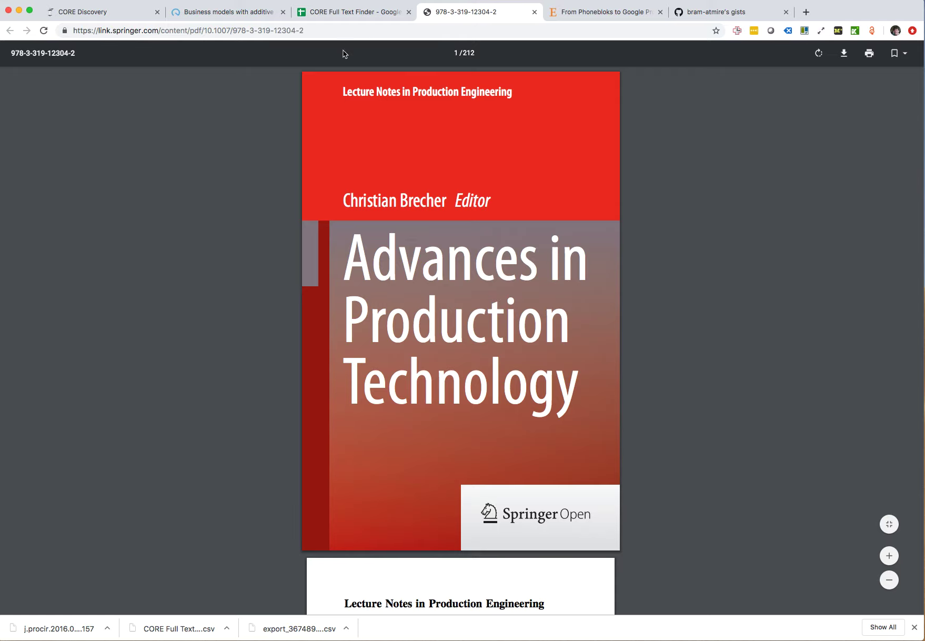
pyautogui.click(348, 13)
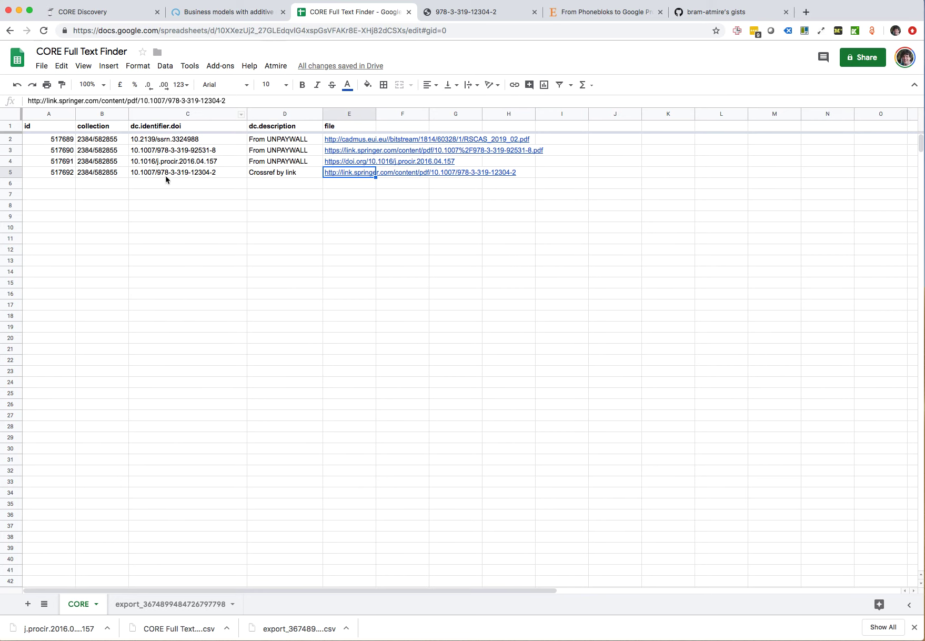
# Compare the "Business models with additive manufacturing" item's DOI in Open Repository with its row and file link in the spreadsheet
pyautogui.click(233, 12)
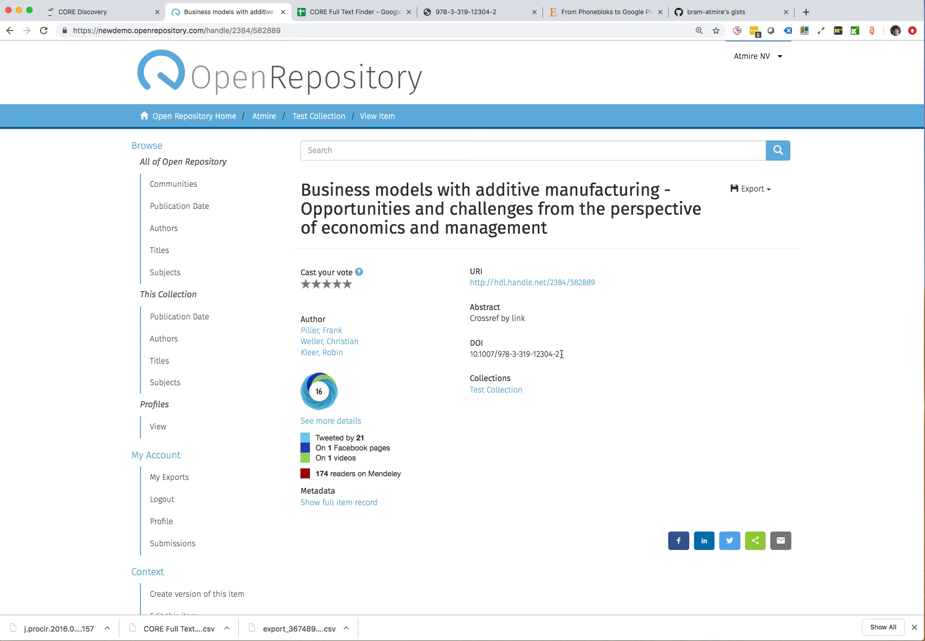
pyautogui.click(344, 13)
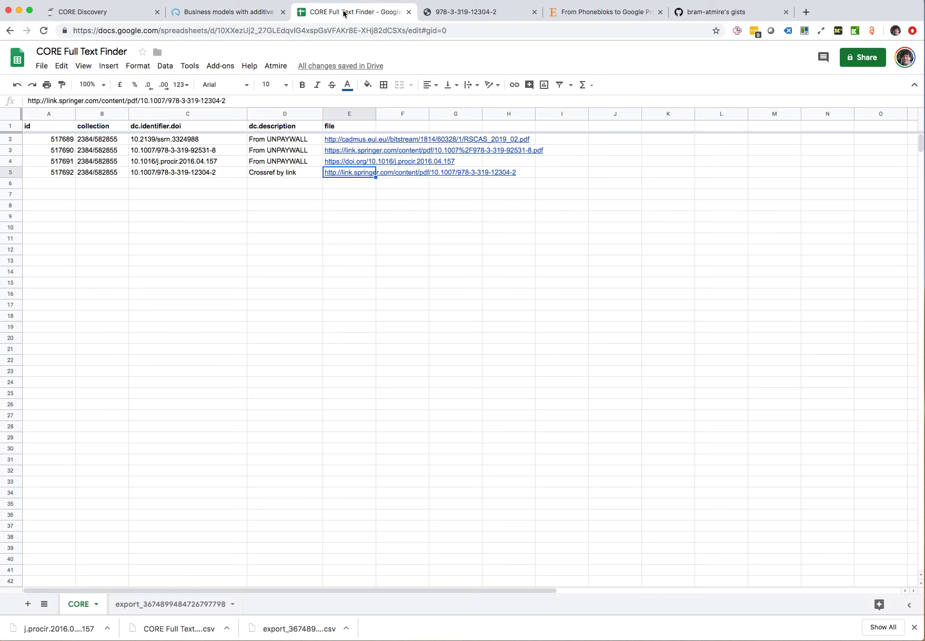
pyautogui.click(359, 199)
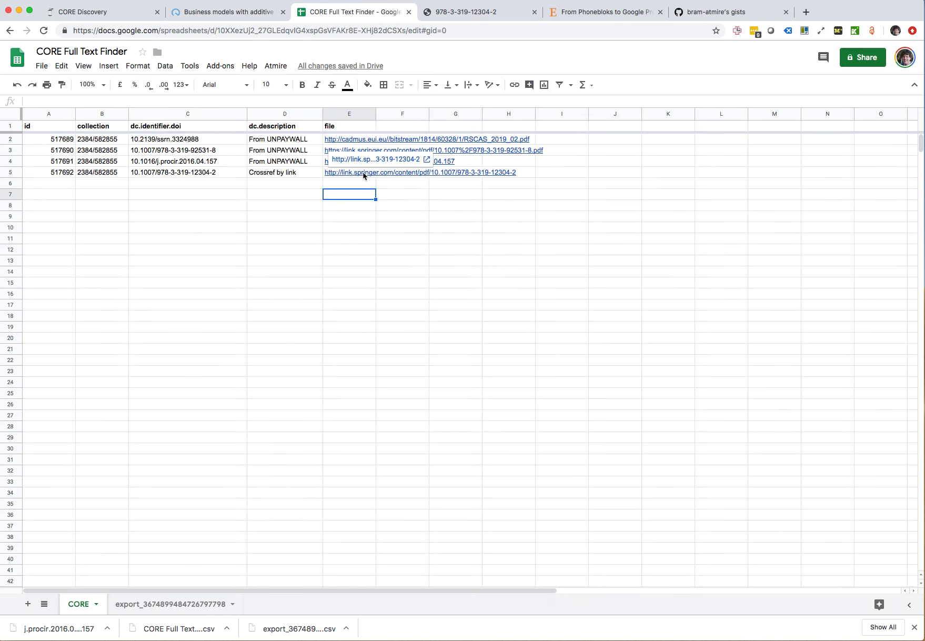
pyautogui.click(306, 195)
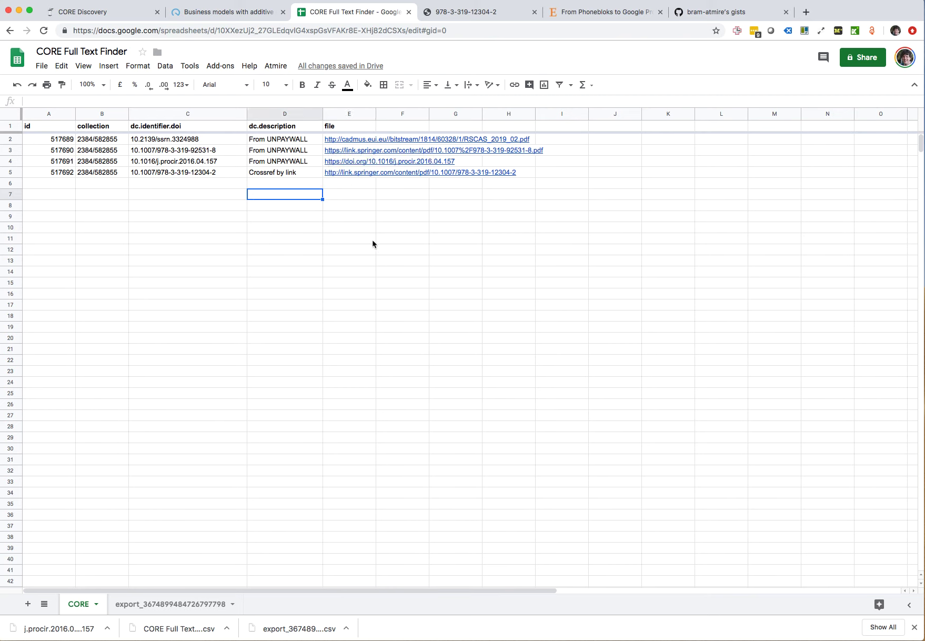